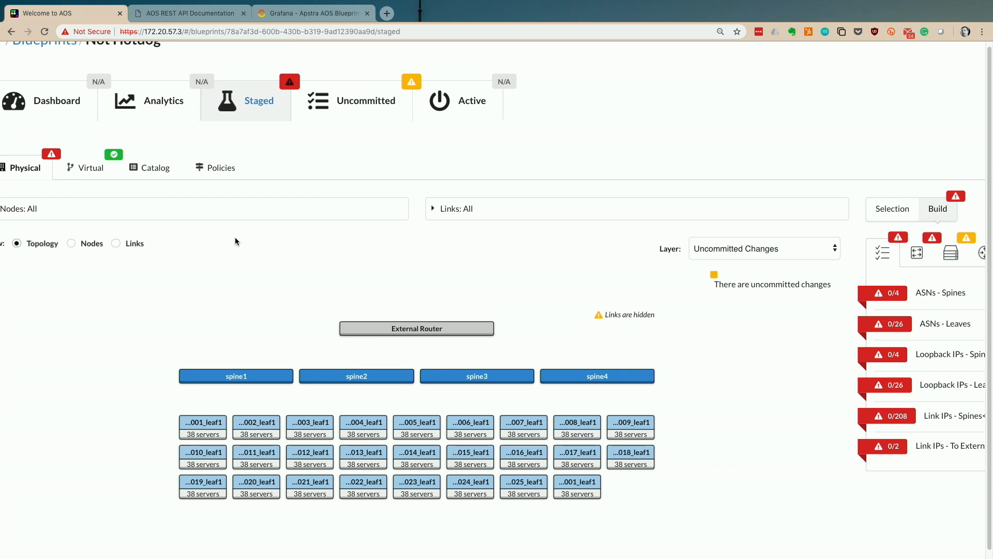
- Leave the Not Hotdog dashboard and return to the list of all blueprints
{"action": "left_click", "coordinate": [51, 106]}
{"action": "scroll", "coordinate": [51, 106], "scroll_direction": "left", "scroll_amount": 3}
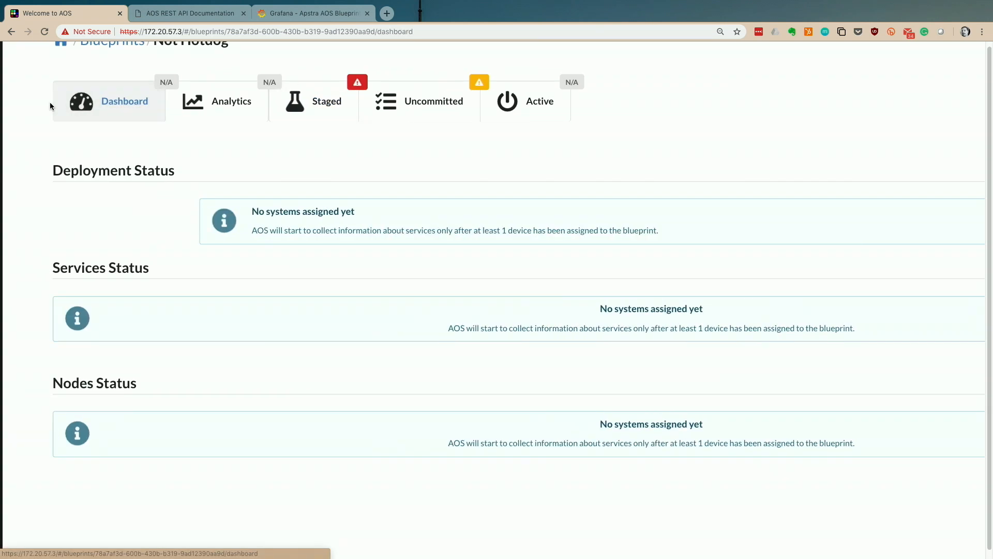
{"action": "scroll", "coordinate": [52, 106], "scroll_direction": "up", "scroll_amount": 3}
{"action": "left_click", "coordinate": [56, 99]}
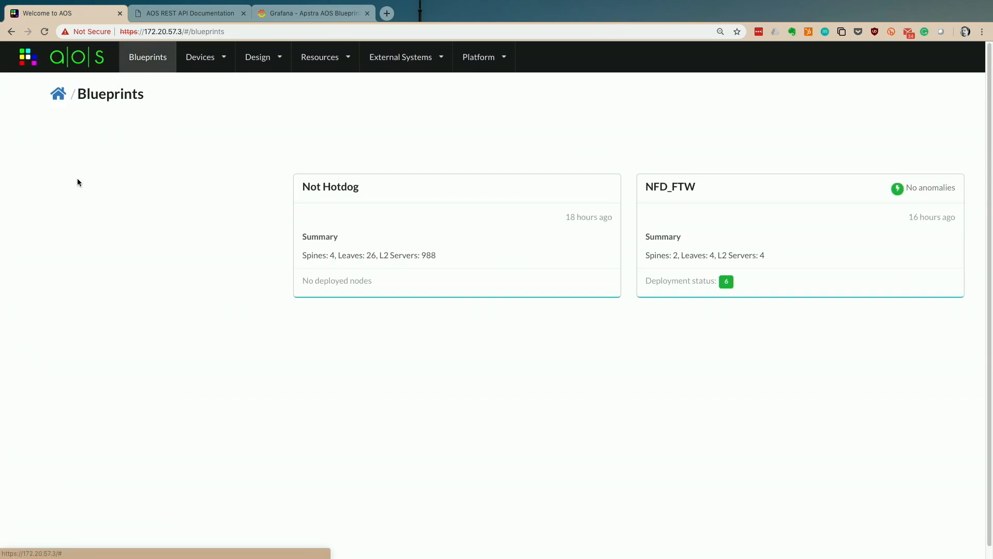
{"action": "scroll", "coordinate": [107, 218], "scroll_direction": "right", "scroll_amount": 2}
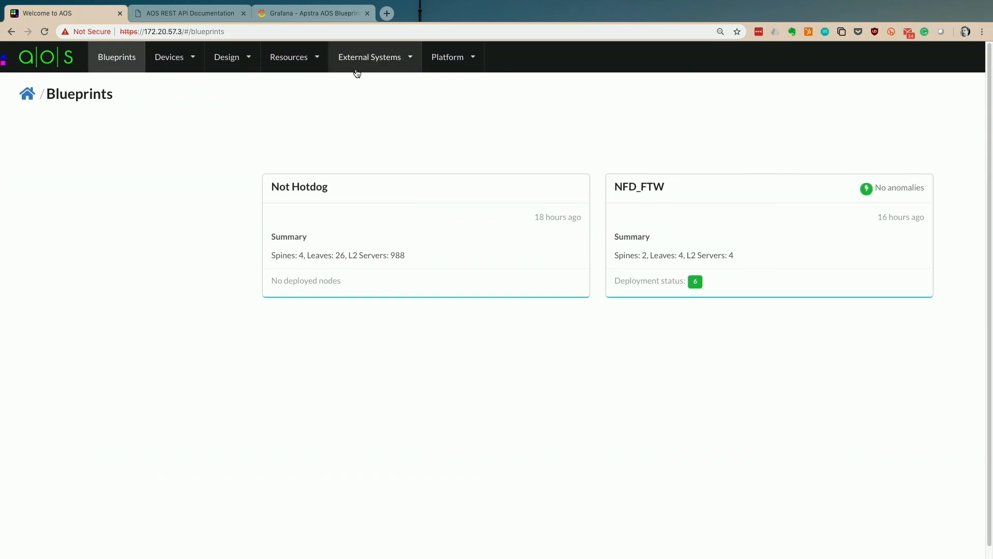
- Browse the External Systems, Resources and Design menus, then open the NFD_FTW blueprint
{"action": "left_click", "coordinate": [387, 65]}
{"action": "left_click", "coordinate": [323, 63]}
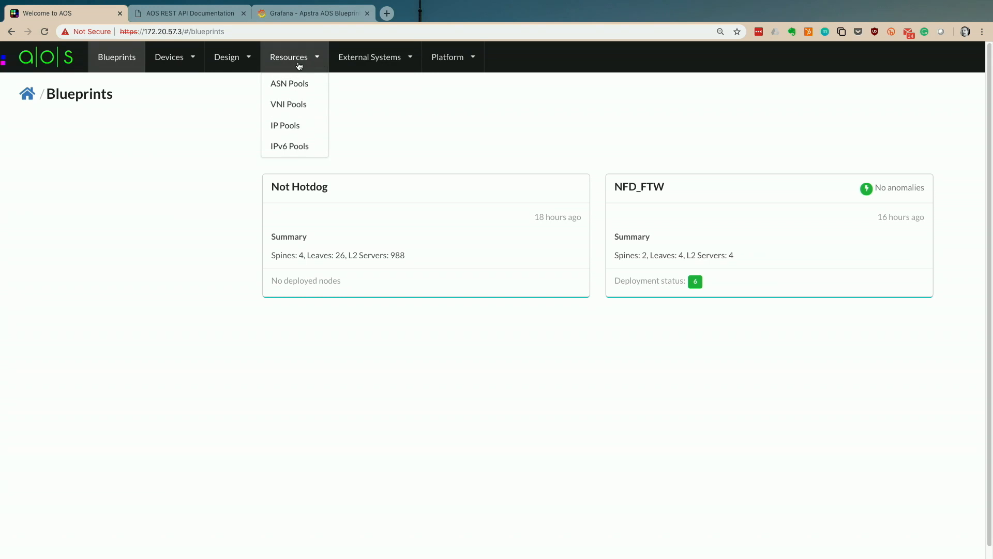
{"action": "left_click", "coordinate": [246, 60]}
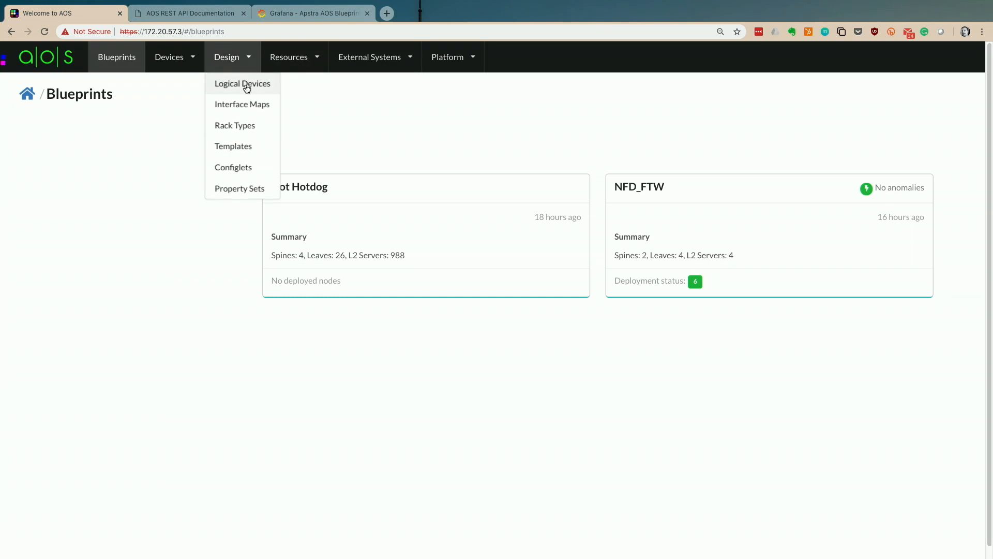
{"action": "left_click", "coordinate": [277, 66]}
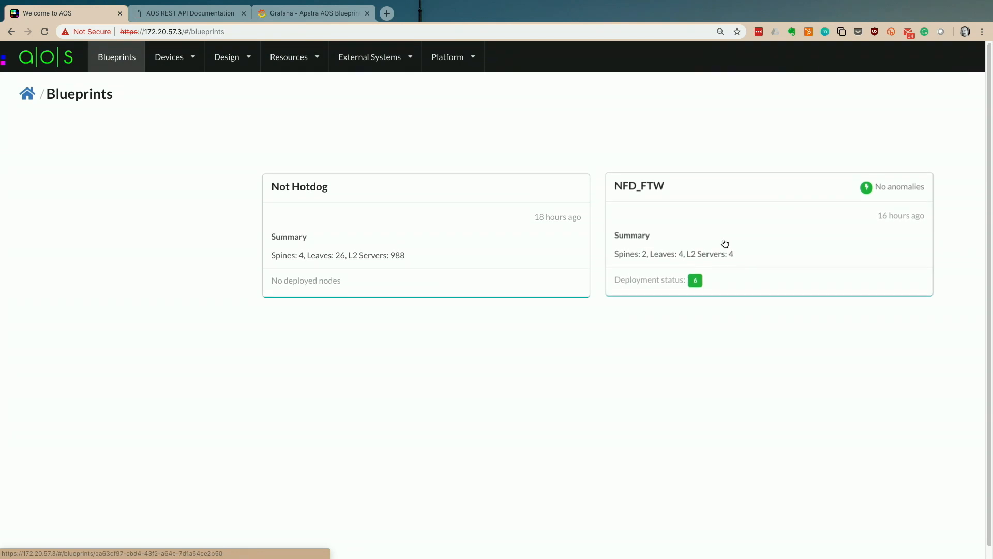
{"action": "left_click", "coordinate": [717, 197]}
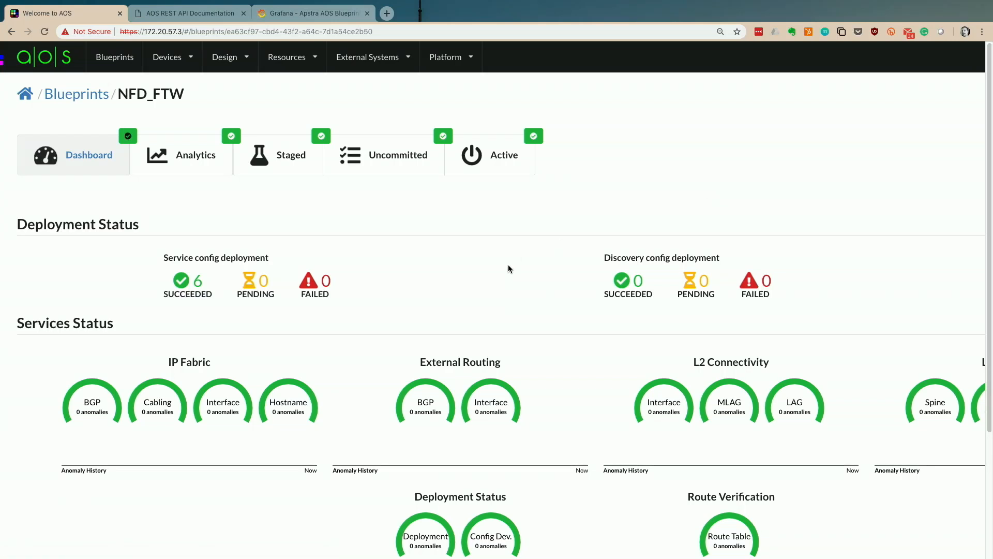
- Scroll the NFD_FTW dashboard to review its 6 succeeded deployments and zero anomalies
{"action": "scroll", "coordinate": [507, 269], "scroll_direction": "down", "scroll_amount": 2}
{"action": "scroll", "coordinate": [507, 270], "scroll_direction": "up", "scroll_amount": 2}
{"action": "scroll", "coordinate": [507, 270], "scroll_direction": "down", "scroll_amount": 2}
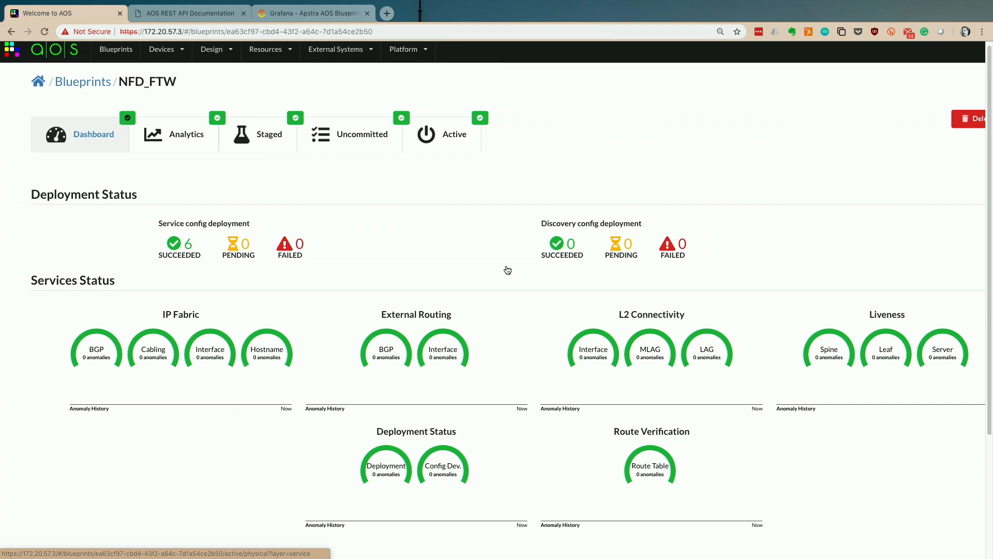
- Execute a sample POST /api/aaa/check-login request in the Swagger REST API docs
{"action": "key", "text": "ctrl+Tab"}
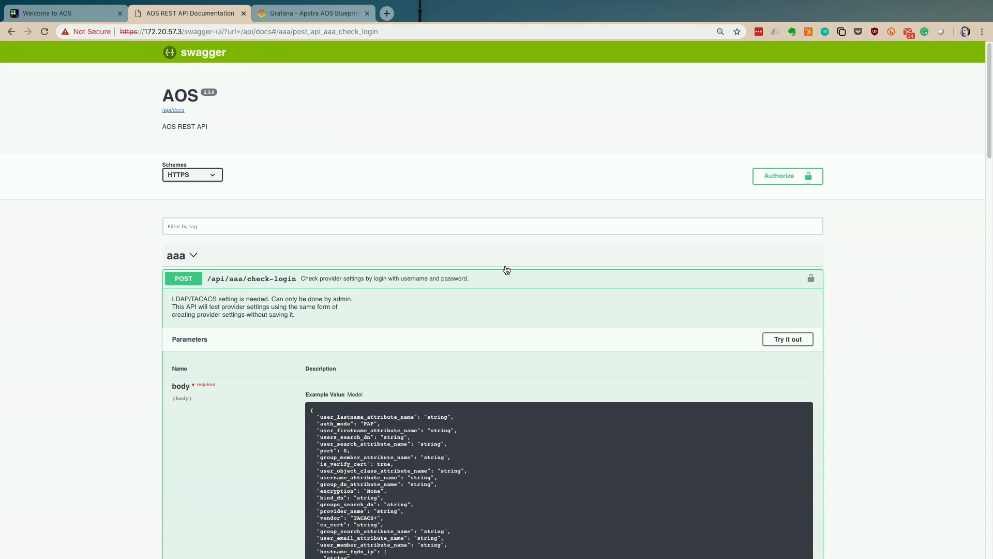
{"action": "left_click", "coordinate": [351, 276]}
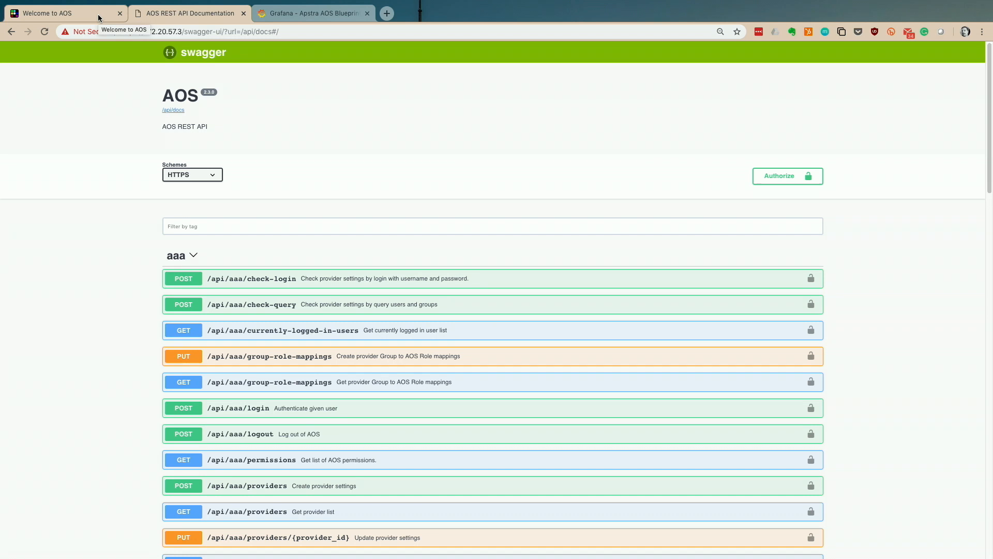
{"action": "left_click", "coordinate": [283, 279]}
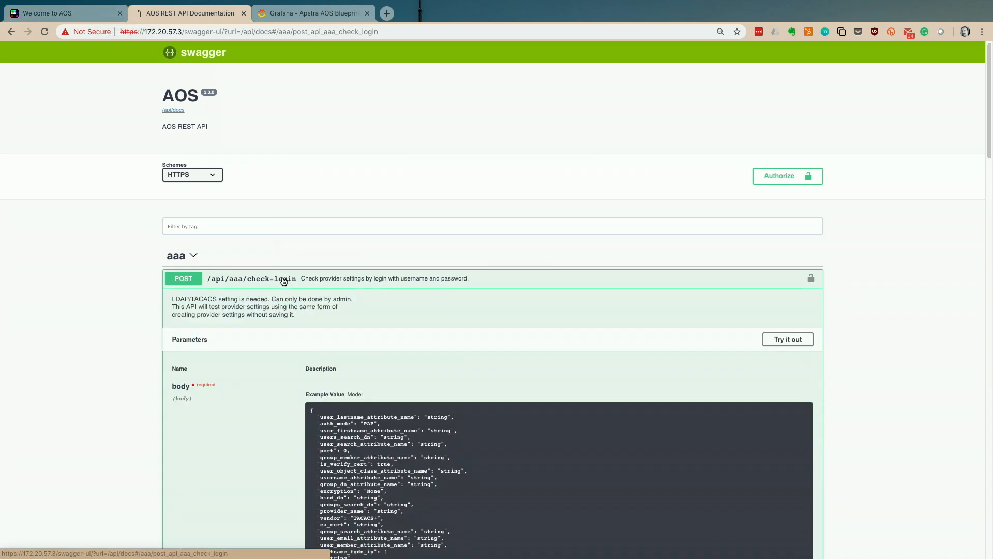
{"action": "left_click", "coordinate": [791, 343]}
{"action": "scroll", "coordinate": [433, 438], "scroll_direction": "down", "scroll_amount": 4}
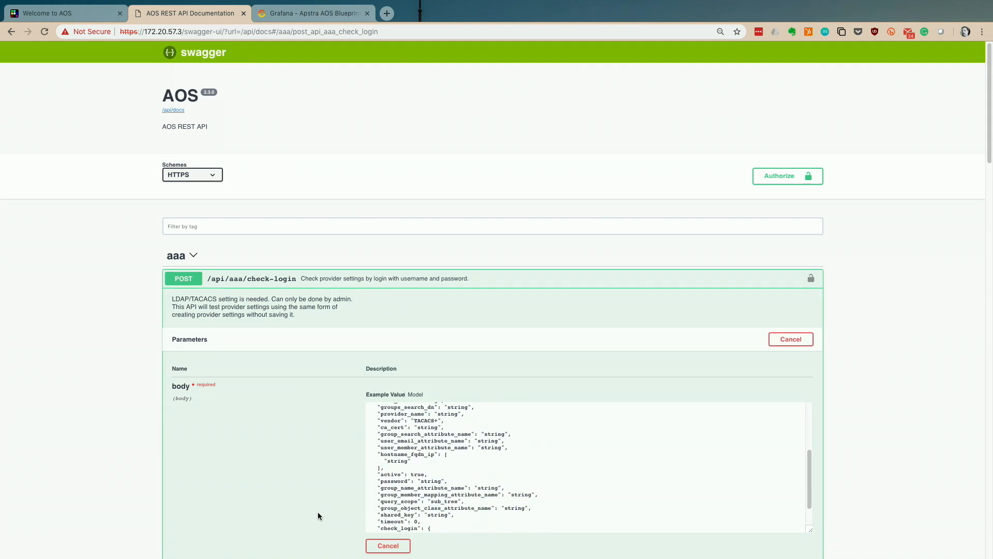
{"action": "scroll", "coordinate": [318, 512], "scroll_direction": "down", "scroll_amount": 3}
{"action": "scroll", "coordinate": [318, 516], "scroll_direction": "down", "scroll_amount": 1}
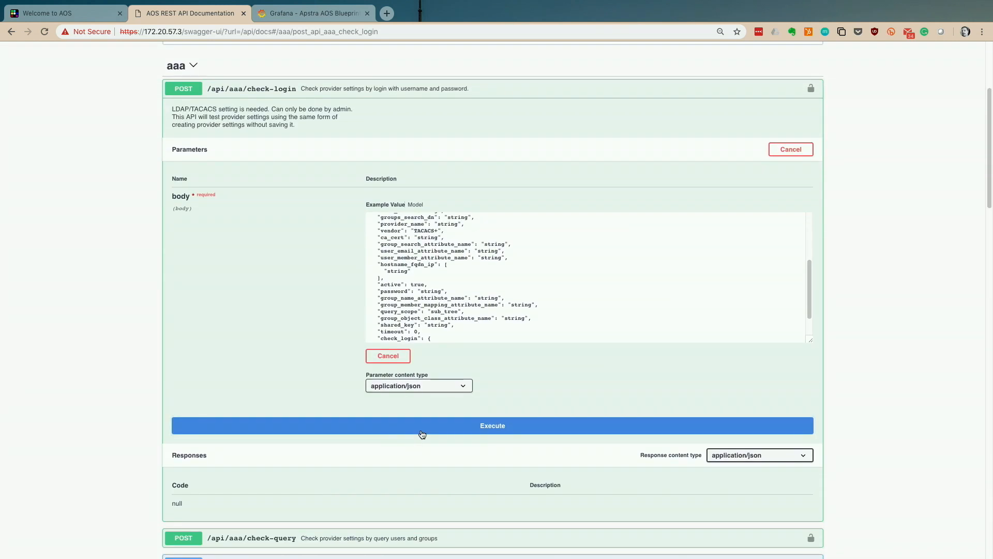
{"action": "left_click", "coordinate": [422, 434]}
- Collapse the aaa endpoint group and return to the NFD_FTW blueprint dashboard
{"action": "scroll", "coordinate": [287, 474], "scroll_direction": "up", "scroll_amount": 4}
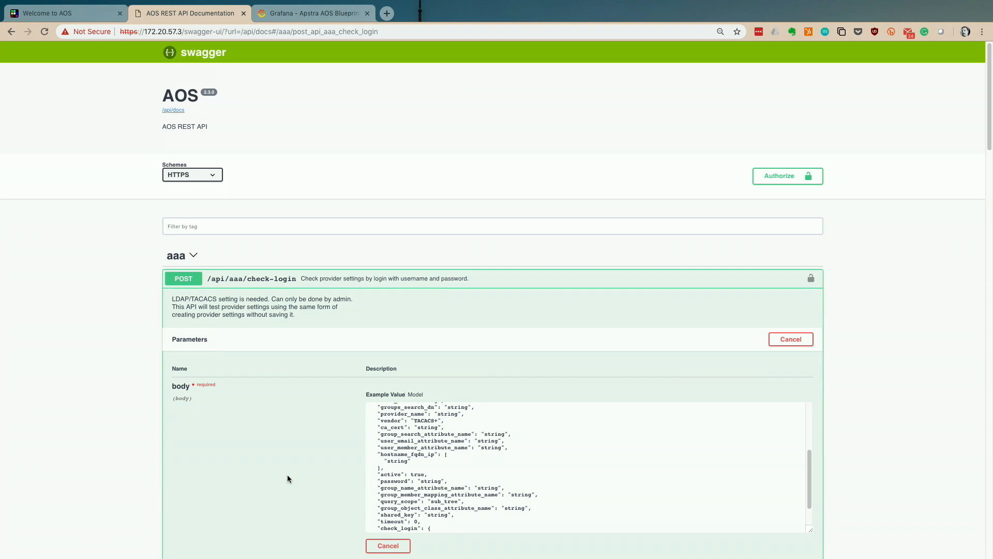
{"action": "left_click", "coordinate": [195, 255]}
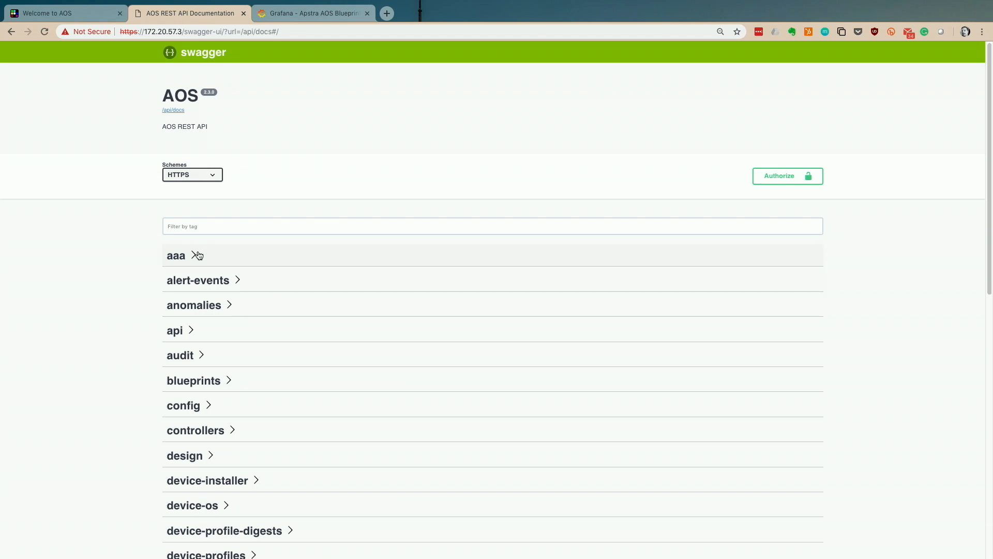
{"action": "left_click", "coordinate": [73, 9]}
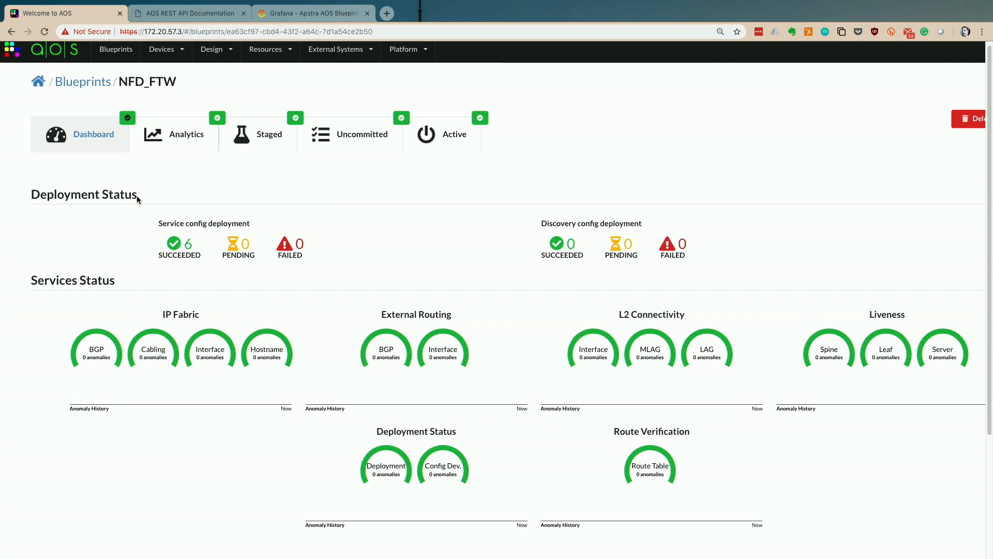
{"action": "scroll", "coordinate": [137, 199], "scroll_direction": "down", "scroll_amount": 4}
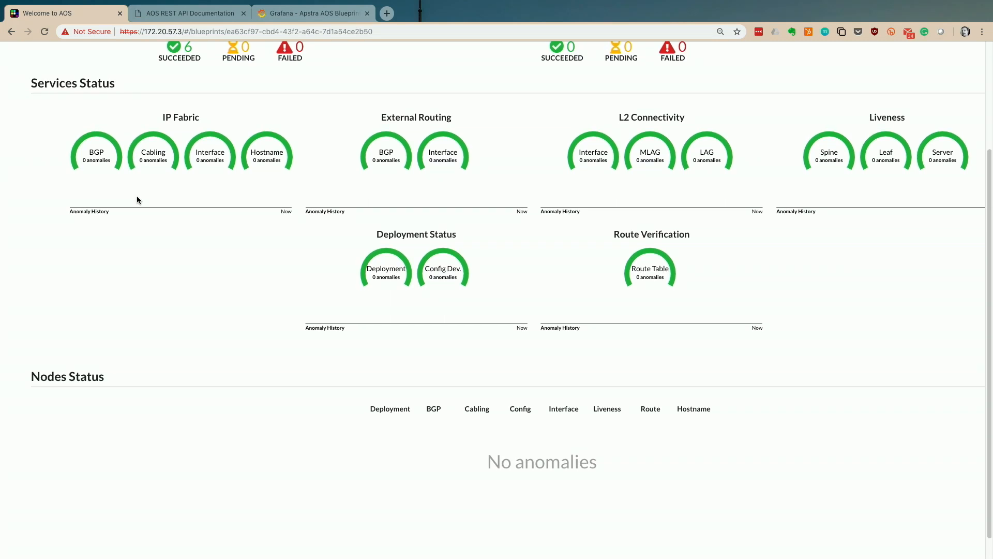
{"action": "scroll", "coordinate": [137, 199], "scroll_direction": "up", "scroll_amount": 1}
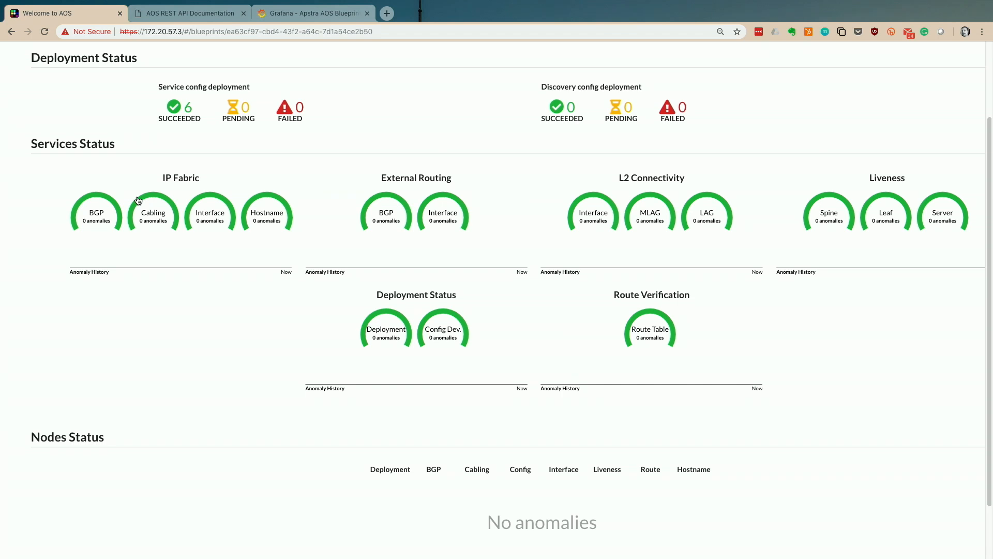
{"action": "scroll", "coordinate": [137, 200], "scroll_direction": "up", "scroll_amount": 3}
{"action": "scroll", "coordinate": [137, 200], "scroll_direction": "up", "scroll_amount": 2}
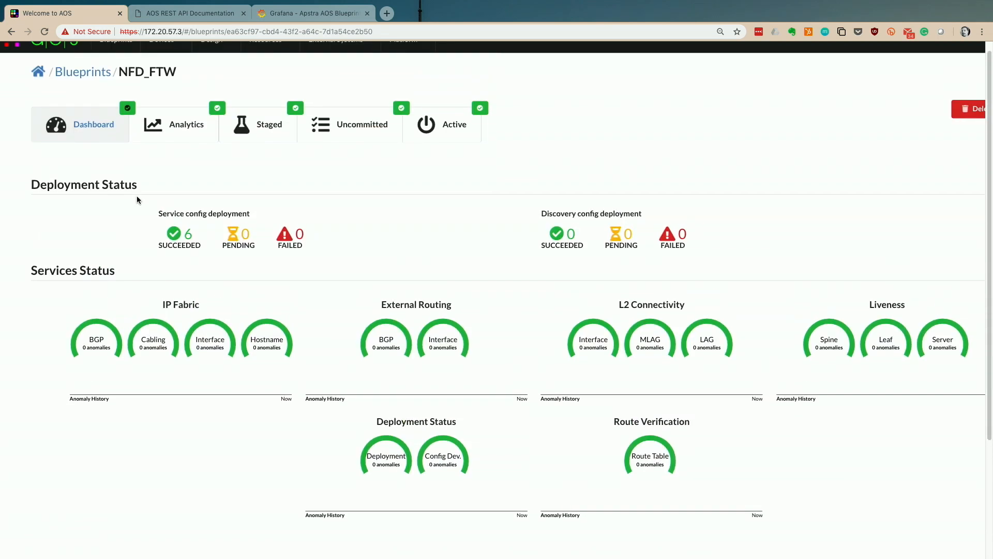
{"action": "scroll", "coordinate": [137, 196], "scroll_direction": "down", "scroll_amount": 3}
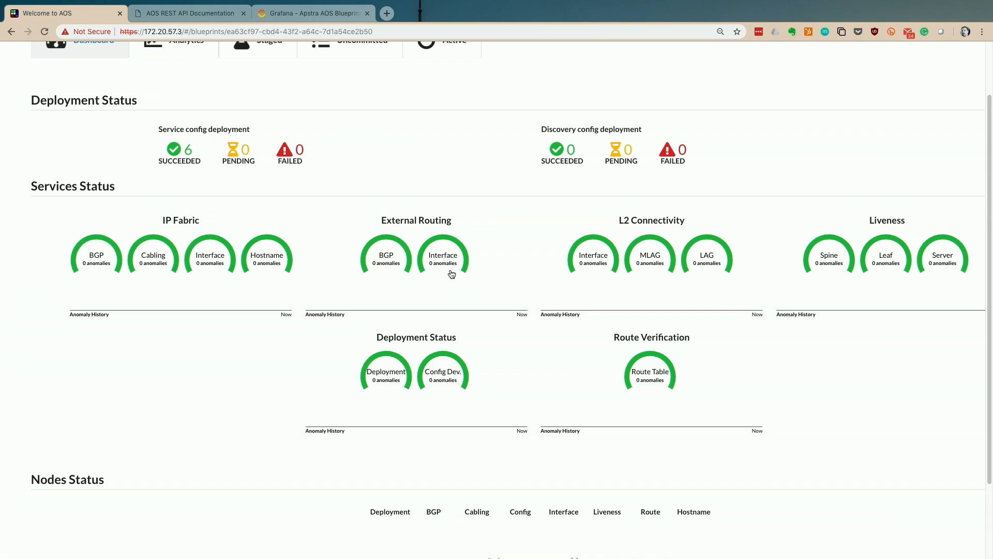
{"action": "scroll", "coordinate": [451, 274], "scroll_direction": "up", "scroll_amount": 3}
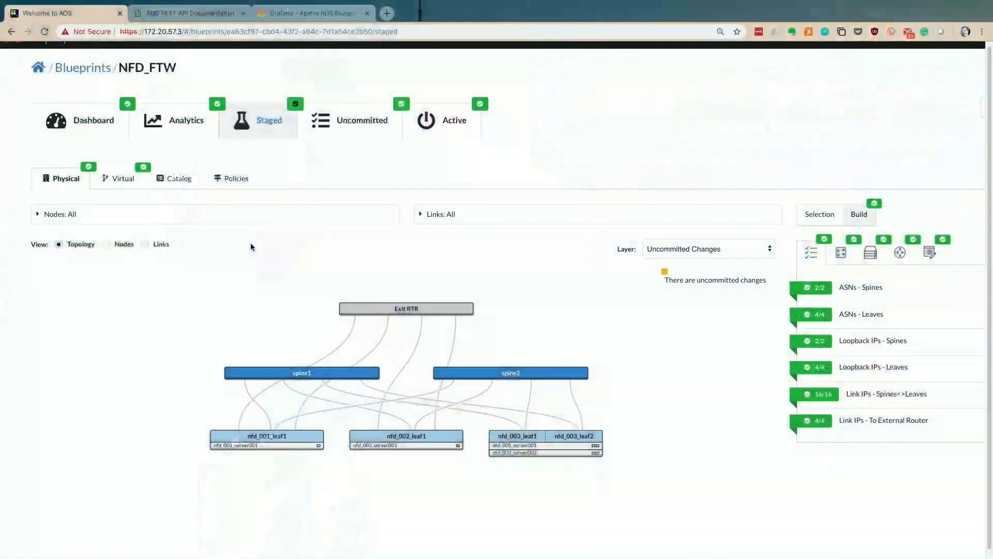
- Zoom the NFD_FTW staged physical topology to inspect spine1 and the leaf nodes
{"action": "scroll", "coordinate": [306, 379], "scroll_direction": "up", "scroll_amount": 5}
{"action": "scroll", "coordinate": [307, 380], "scroll_direction": "down", "scroll_amount": 3}
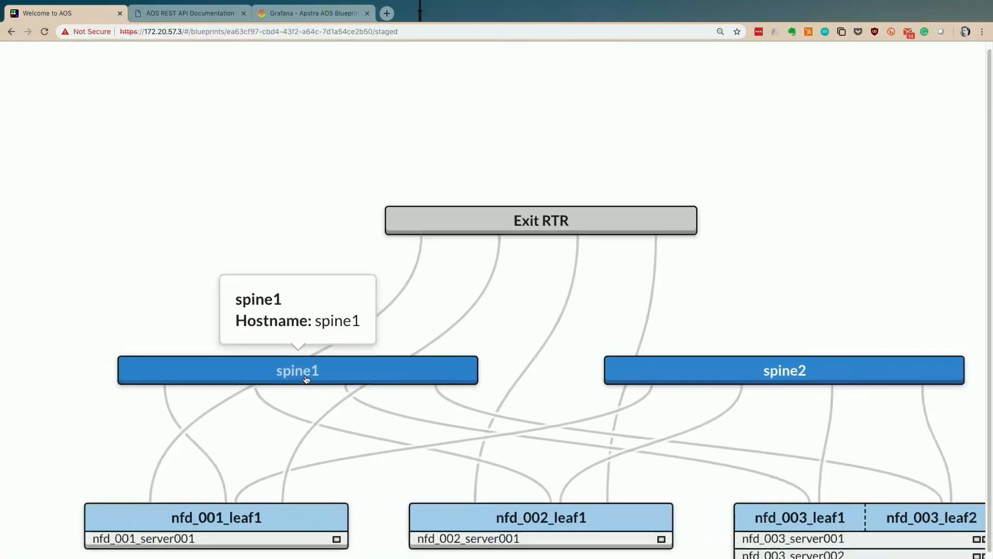
{"action": "scroll", "coordinate": [306, 379], "scroll_direction": "down", "scroll_amount": 2}
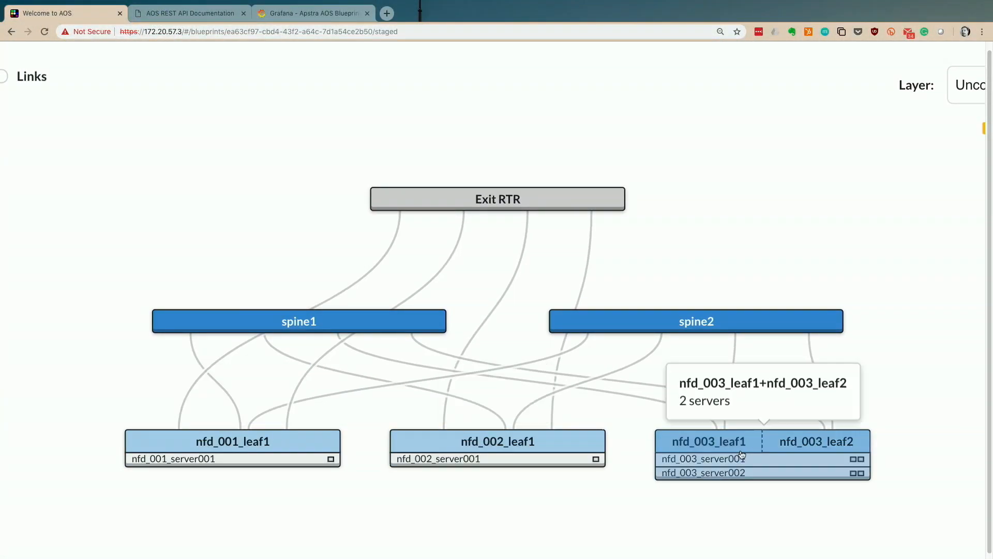
{"action": "mouse_move", "coordinate": [758, 440]}
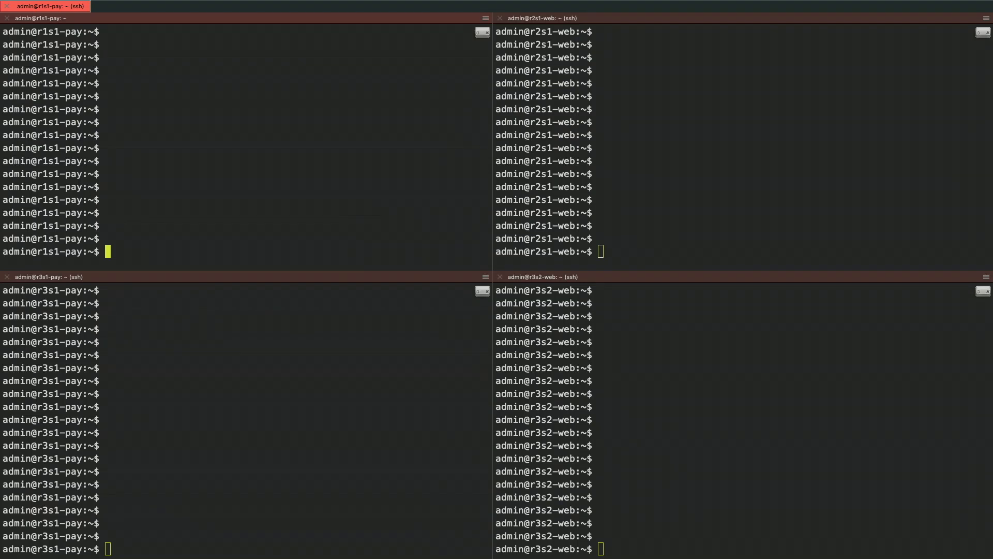
- Show IP addresses, then ping 100.10.10.1 from all four servers and stop it
{"action": "type", "text": "ip addr show"}
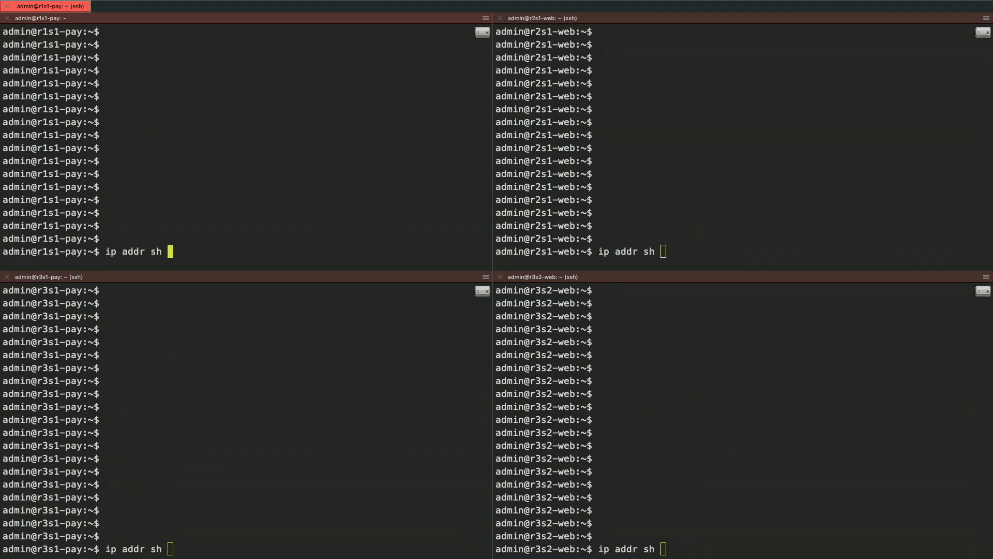
{"action": "key", "text": "Return"}
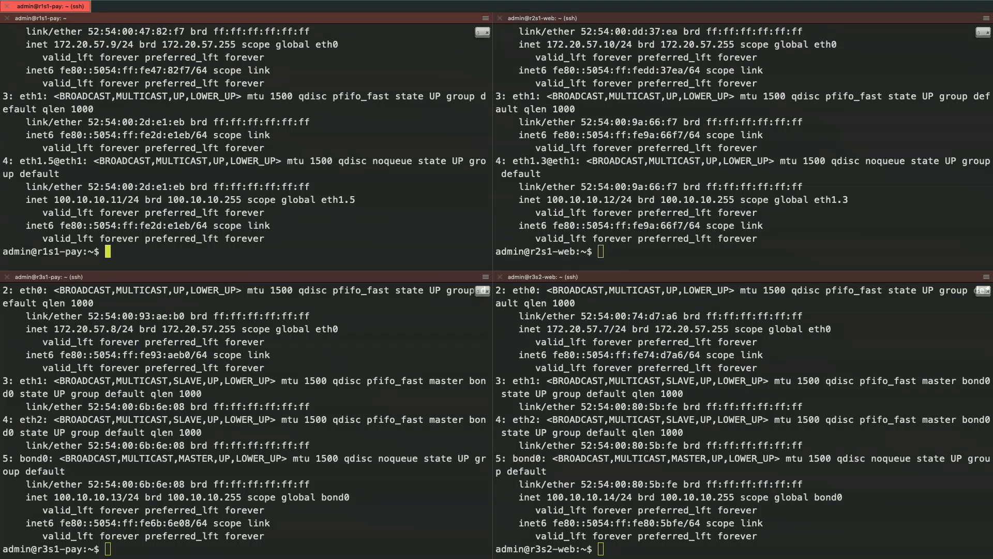
{"action": "type", "text": "pi"}
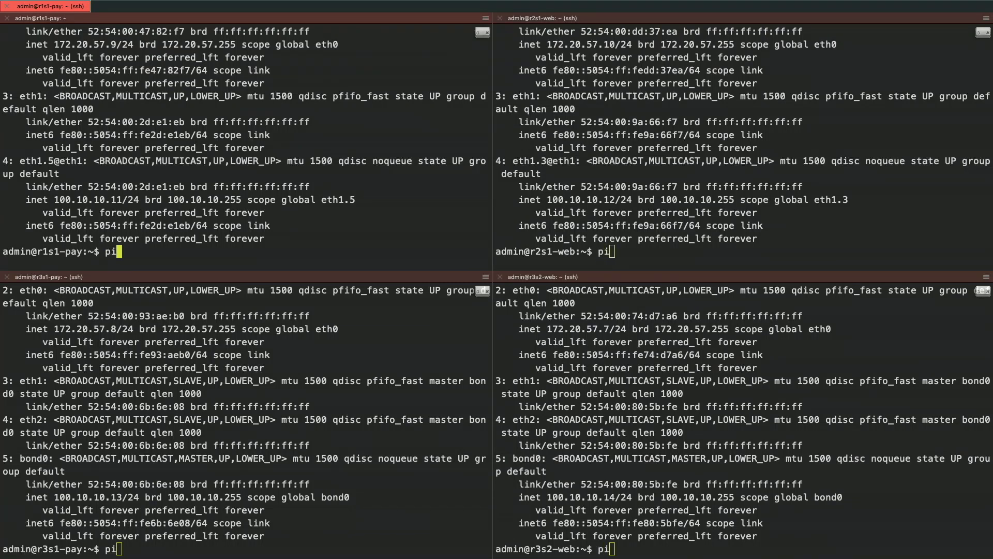
{"action": "type", "text": "ng 100.10.10.1"}
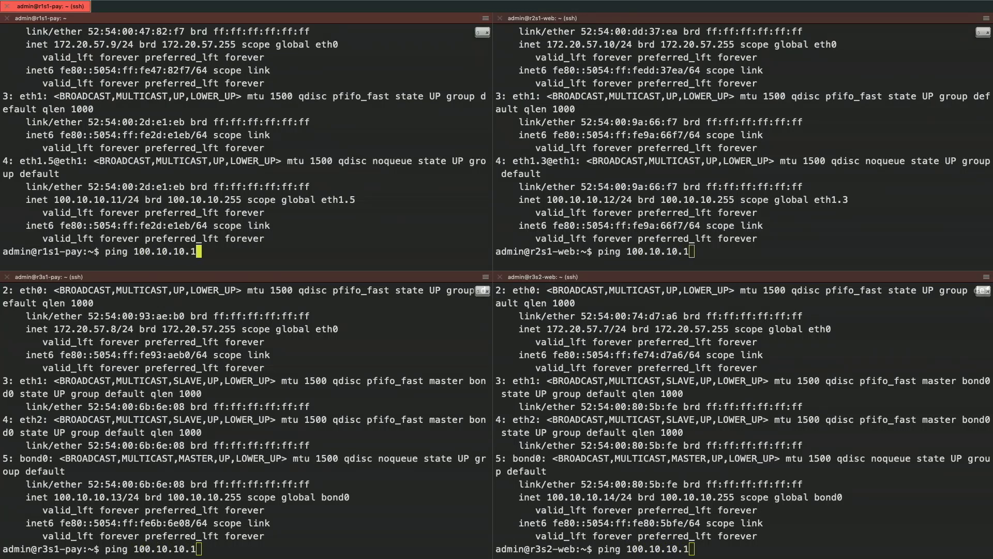
{"action": "key", "text": "Return"}
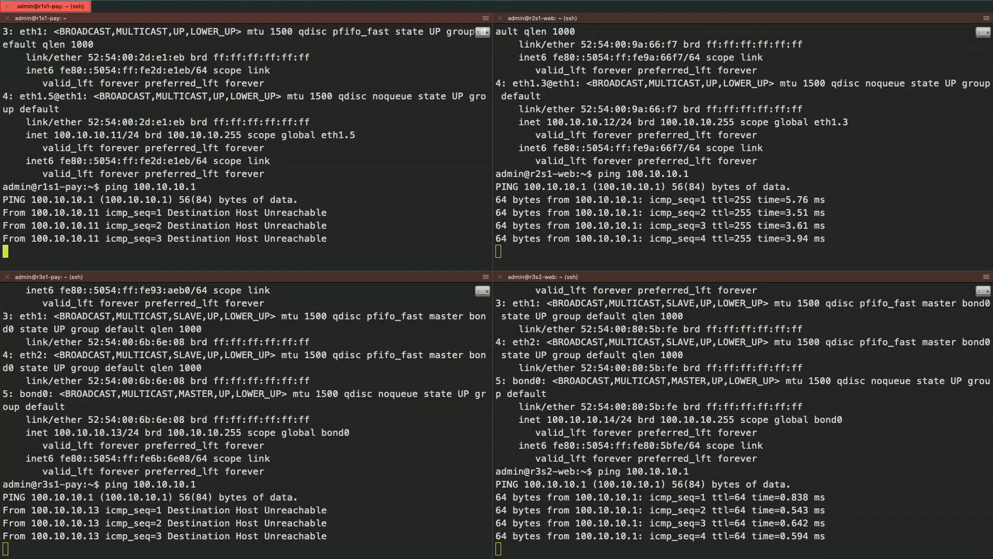
{"action": "key", "text": "ctrl+c"}
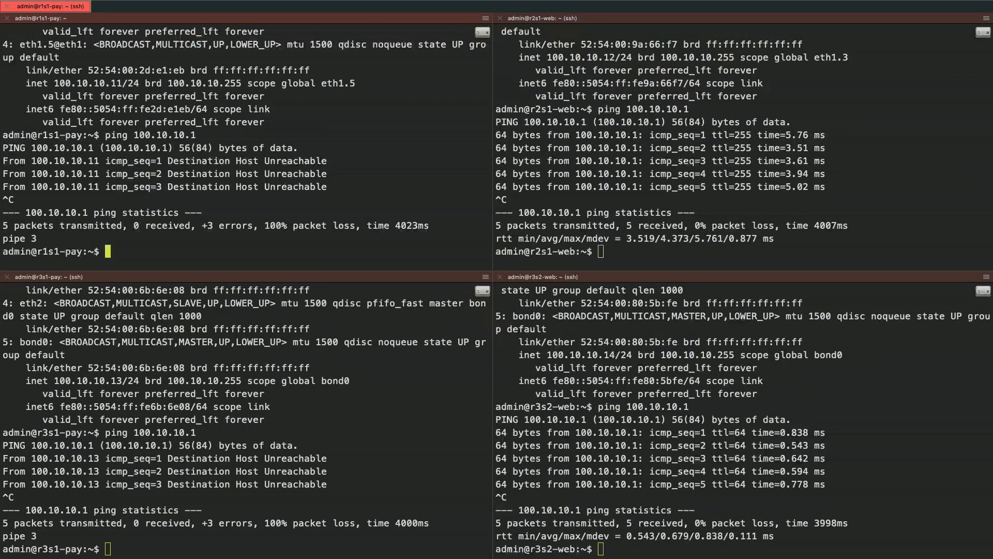
- Ping 100.10.10.12 from all four servers; the pay servers get no replies
{"action": "key", "text": "Up"}
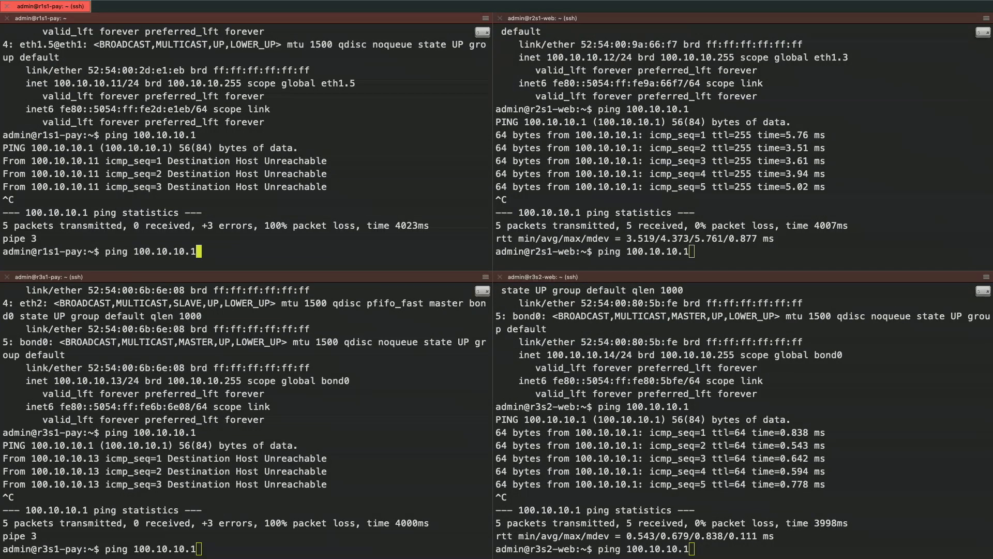
{"action": "type", "text": "2"}
{"action": "key", "text": "Return"}
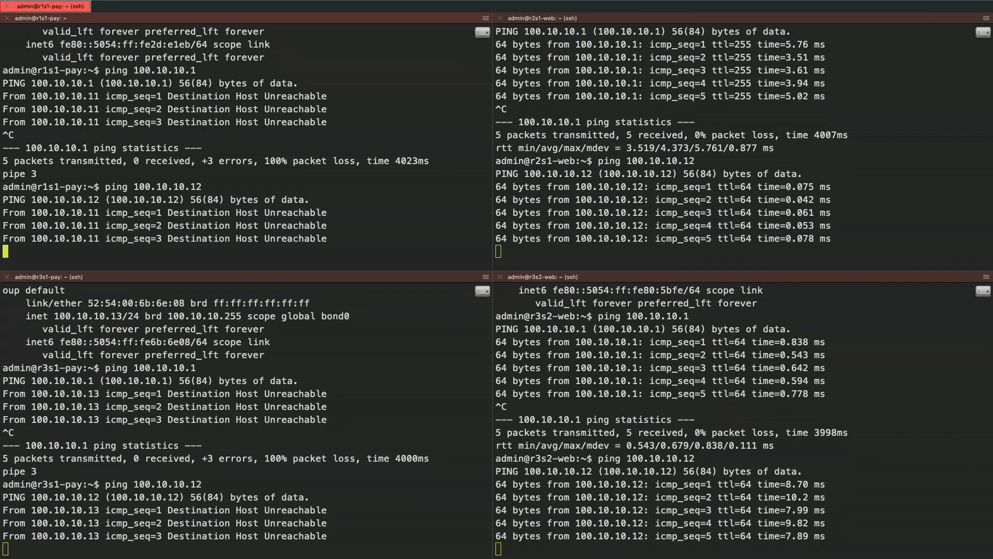
{"action": "key", "text": "ctrl+c"}
{"action": "key", "text": "ctrl+Right"}
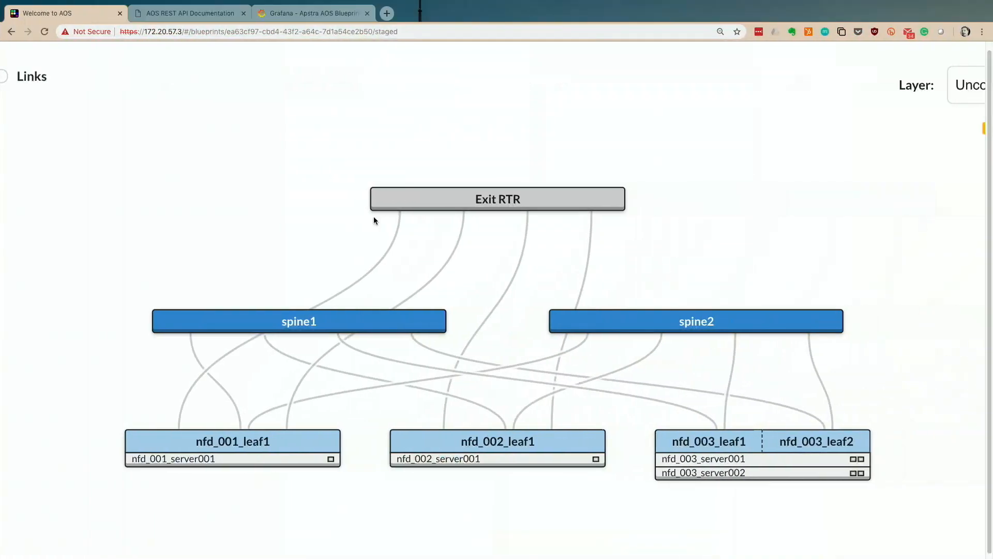
- Open the NFD_FTW Staged Virtual view and list its security zones
{"action": "scroll", "coordinate": [373, 216], "scroll_direction": "down", "scroll_amount": 5}
{"action": "scroll", "coordinate": [372, 221], "scroll_direction": "up", "scroll_amount": 2}
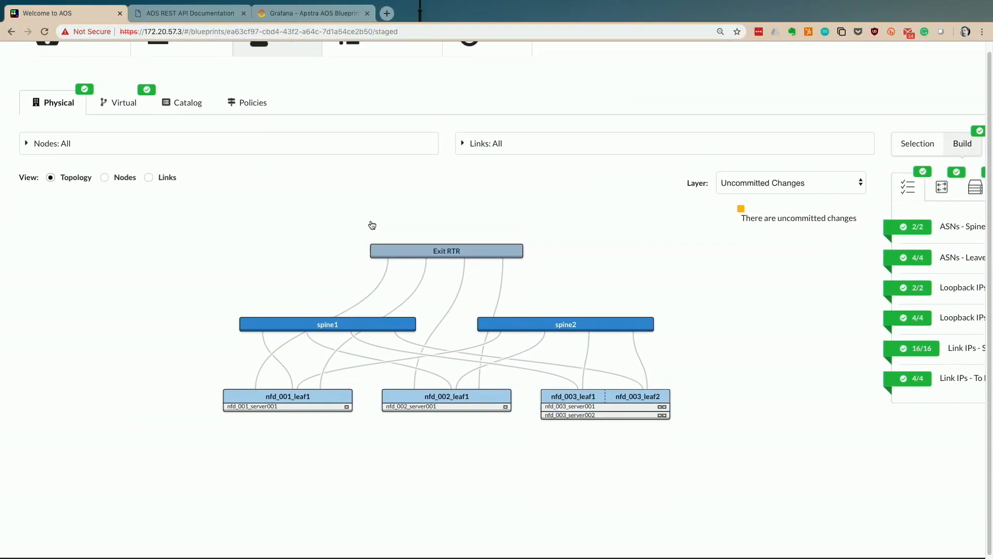
{"action": "left_click", "coordinate": [134, 115]}
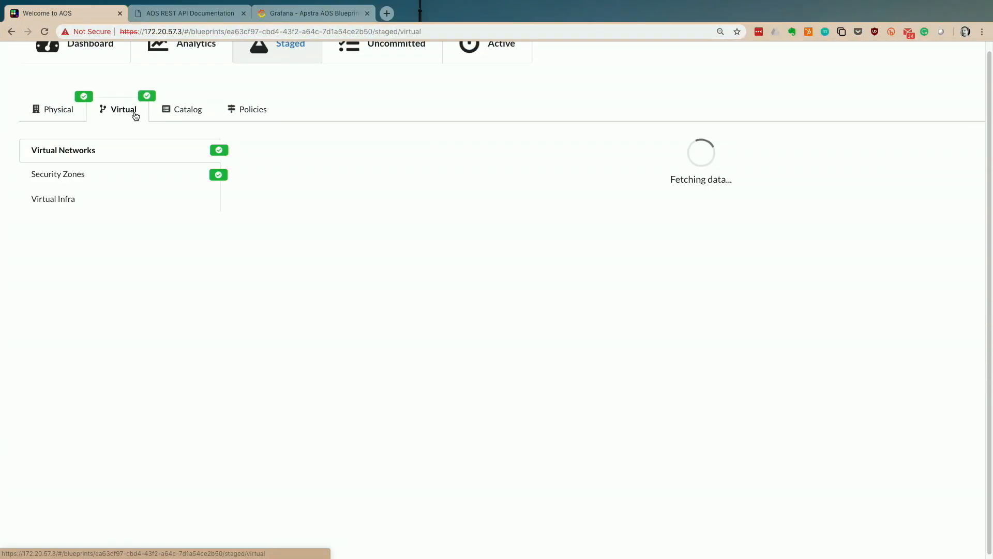
{"action": "left_click", "coordinate": [111, 185]}
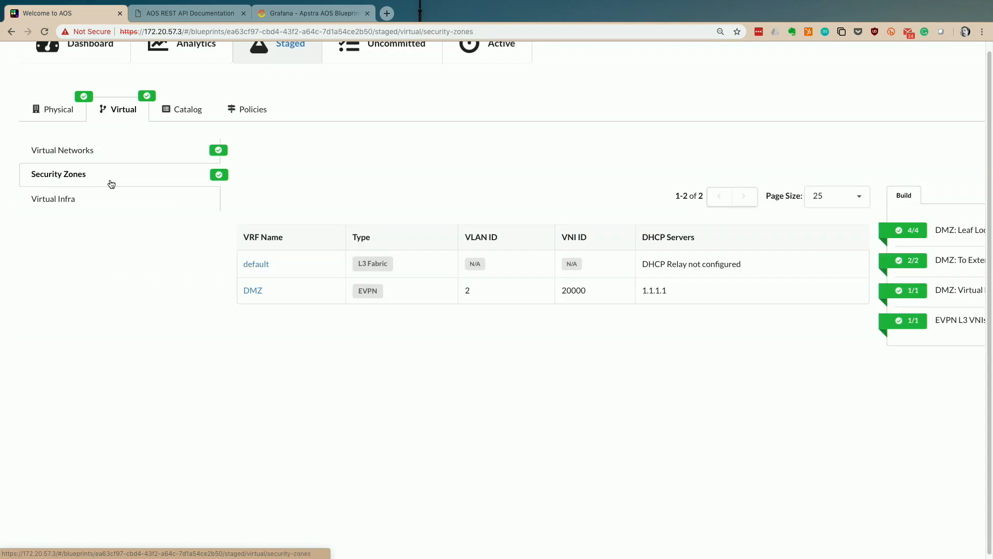
- Review the default and DMZ zones and open the Create Security Zone dialog
{"action": "scroll", "coordinate": [111, 184], "scroll_direction": "up", "scroll_amount": 3}
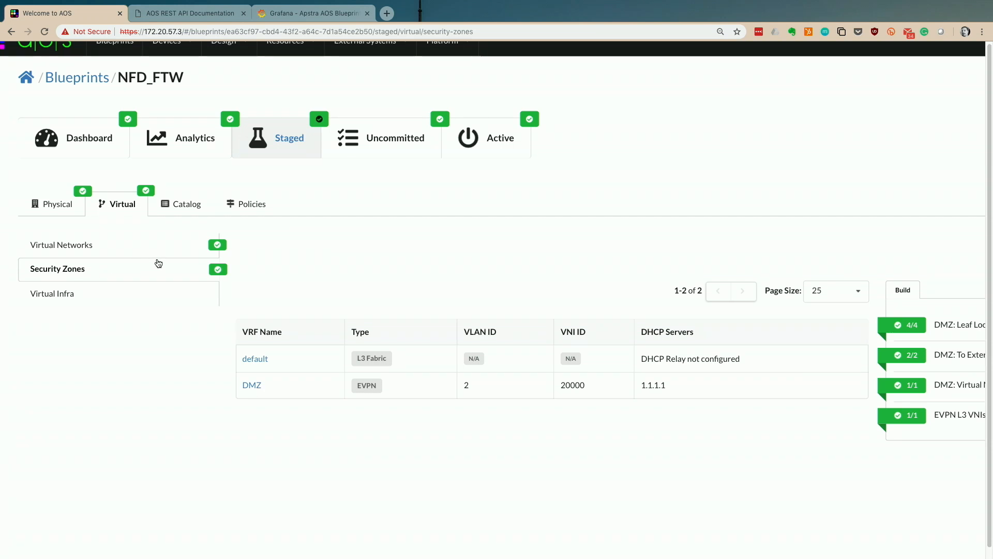
{"action": "scroll", "coordinate": [193, 353], "scroll_direction": "right", "scroll_amount": 1}
{"action": "scroll", "coordinate": [193, 354], "scroll_direction": "right", "scroll_amount": 1}
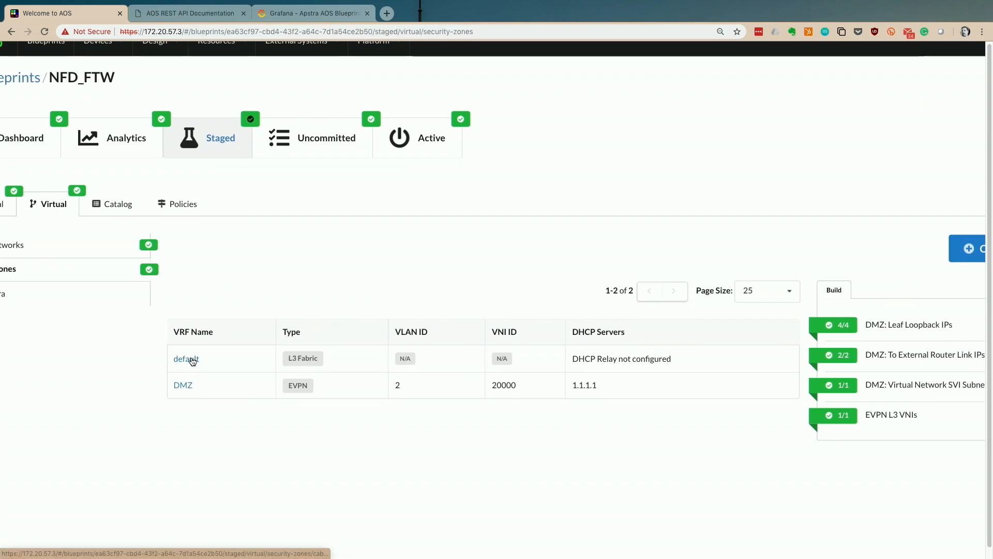
{"action": "scroll", "coordinate": [183, 373], "scroll_direction": "down", "scroll_amount": 5}
{"action": "scroll", "coordinate": [183, 372], "scroll_direction": "up", "scroll_amount": 5}
{"action": "scroll", "coordinate": [182, 371], "scroll_direction": "down", "scroll_amount": 5}
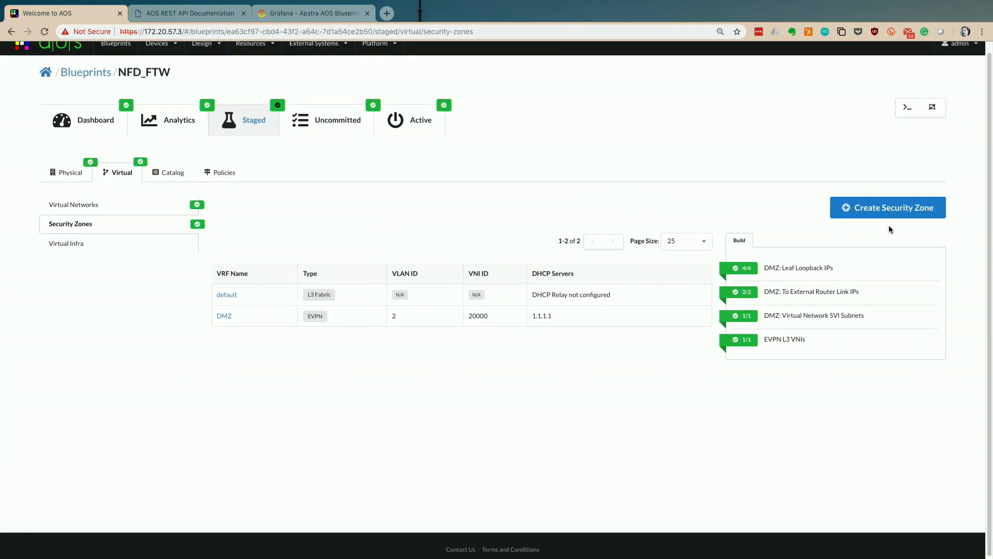
{"action": "left_click", "coordinate": [892, 208]}
- Create an EVPN security zone named 'Corp', which gets VLAN 4 and VNI 20001
{"action": "scroll", "coordinate": [481, 279], "scroll_direction": "up", "scroll_amount": 5}
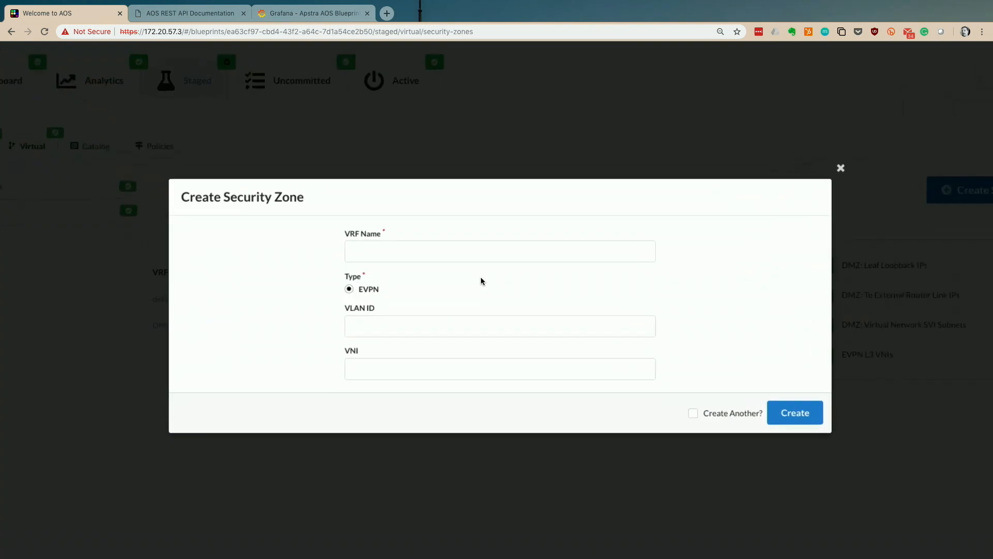
{"action": "left_click", "coordinate": [436, 250]}
{"action": "type", "text": "Corp"}
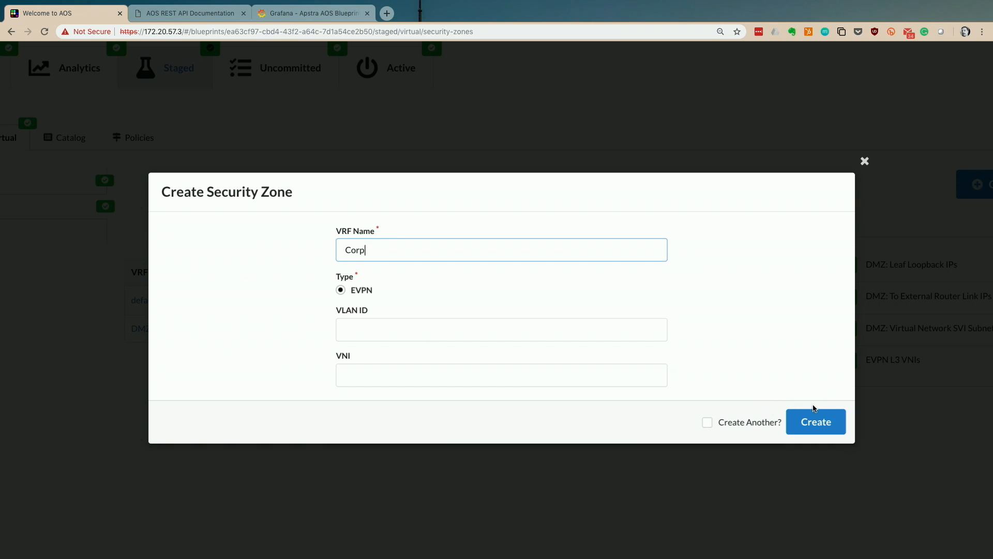
{"action": "left_click", "coordinate": [815, 422]}
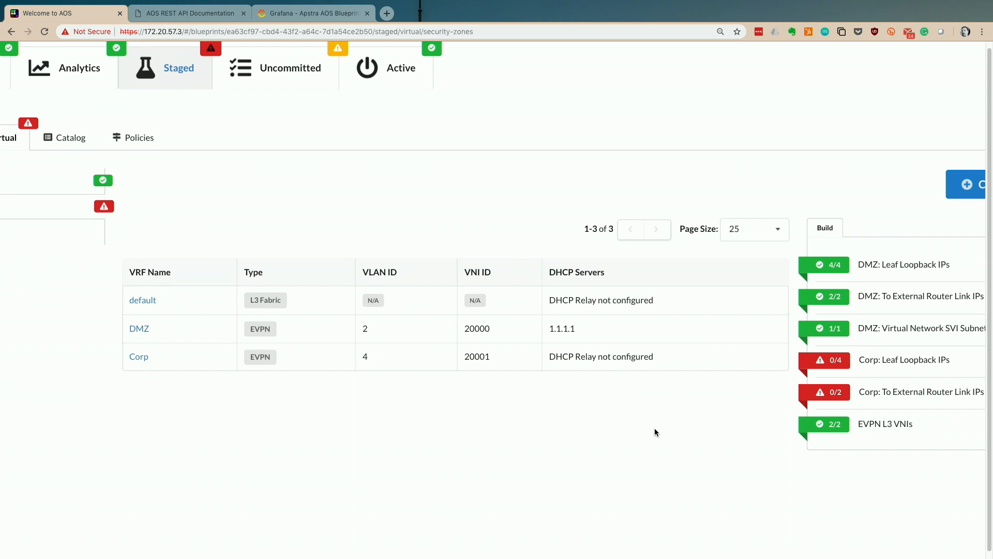
{"action": "scroll", "coordinate": [656, 433], "scroll_direction": "down", "scroll_amount": 1}
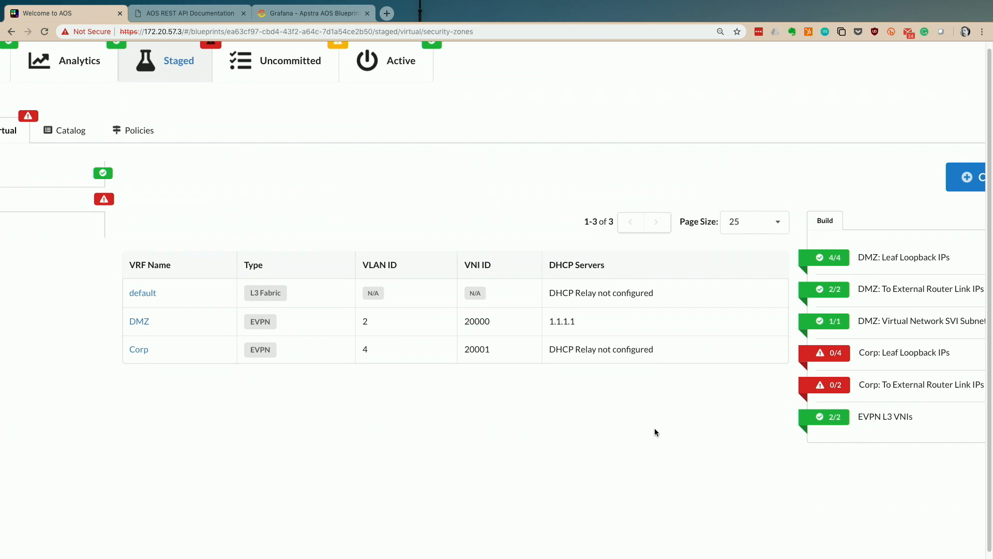
{"action": "scroll", "coordinate": [655, 432], "scroll_direction": "down", "scroll_amount": 3}
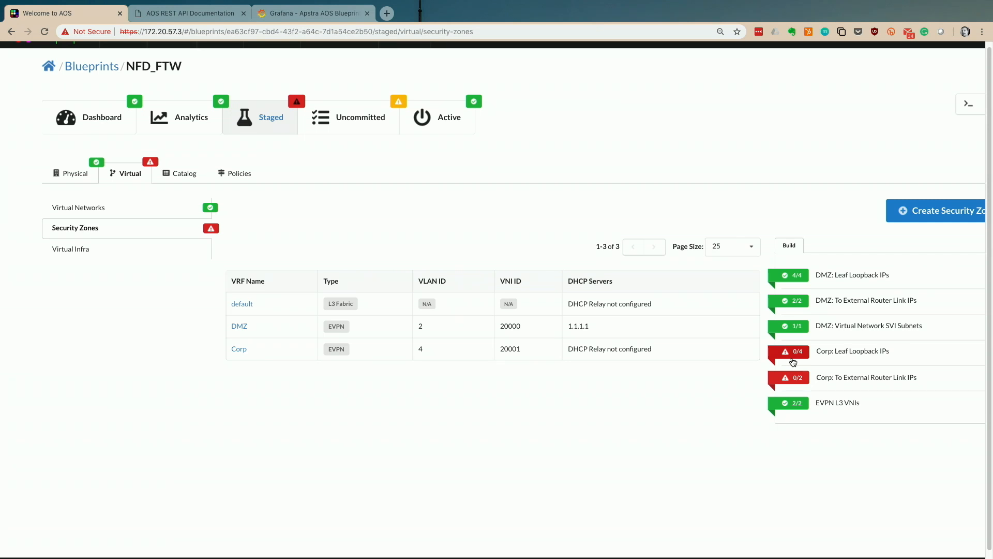
- List the IP pools for the Corp leaf loopback IPs and preview the Corp Loopbacks subnet
{"action": "left_click", "coordinate": [794, 357]}
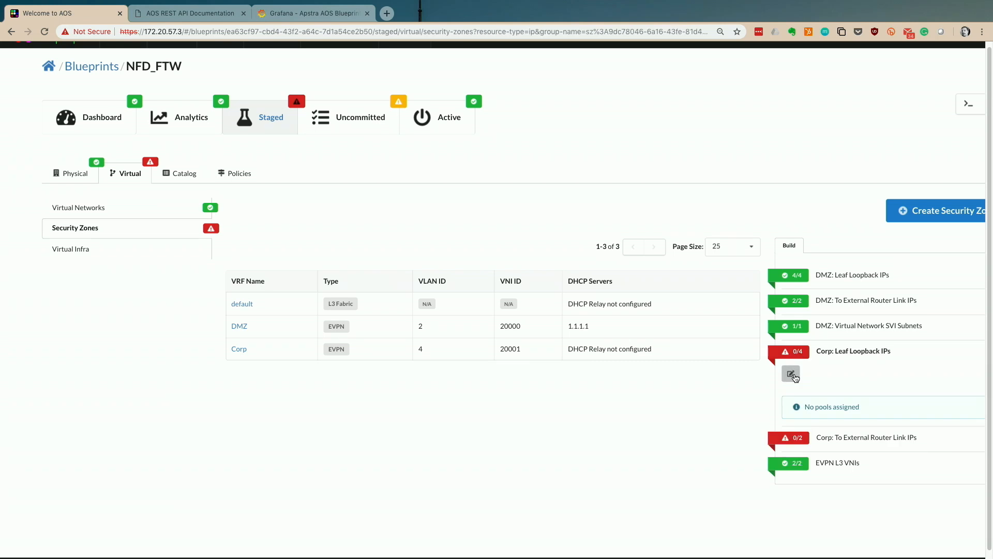
{"action": "left_click", "coordinate": [791, 374]}
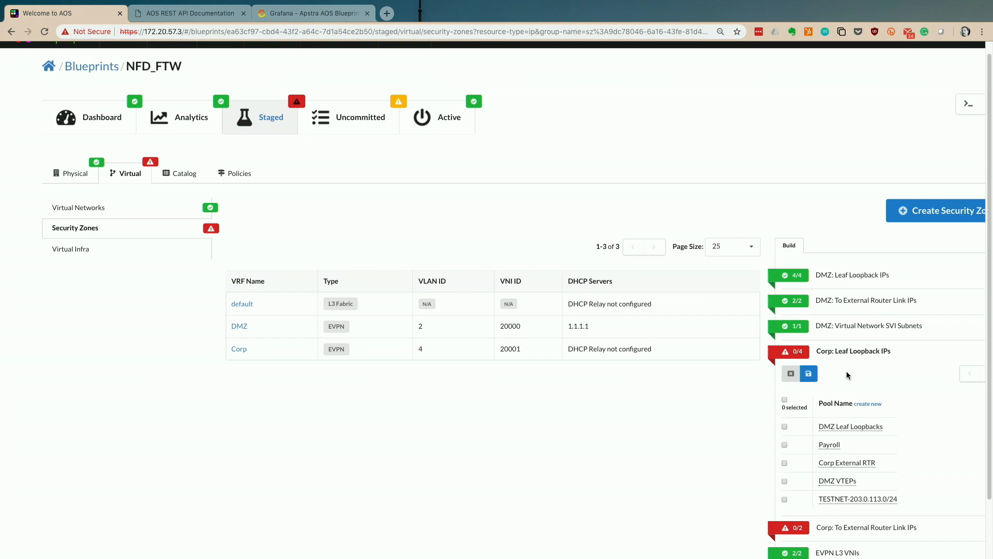
{"action": "scroll", "coordinate": [874, 376], "scroll_direction": "down", "scroll_amount": 2}
{"action": "scroll", "coordinate": [838, 373], "scroll_direction": "right", "scroll_amount": 2}
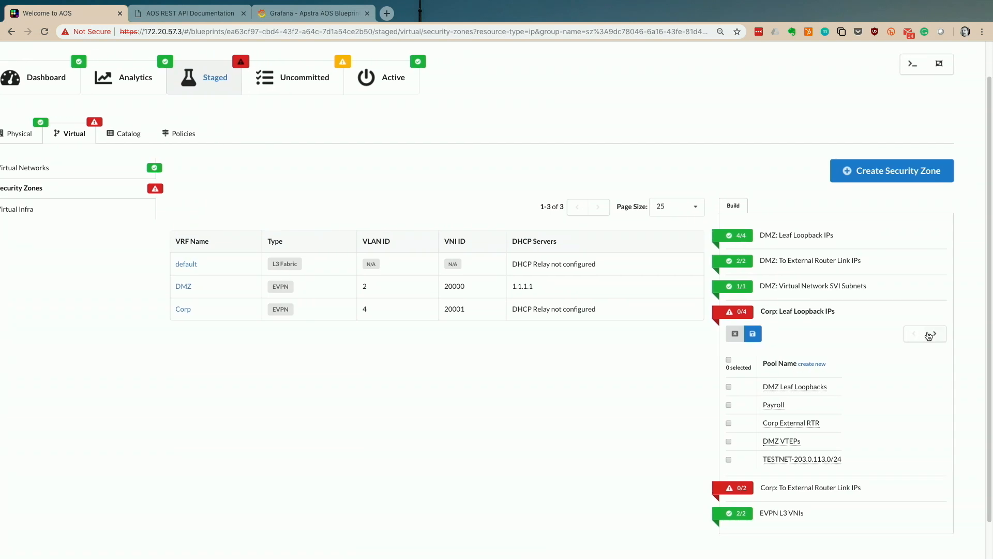
{"action": "left_click", "coordinate": [935, 333]}
{"action": "left_click", "coordinate": [794, 389]}
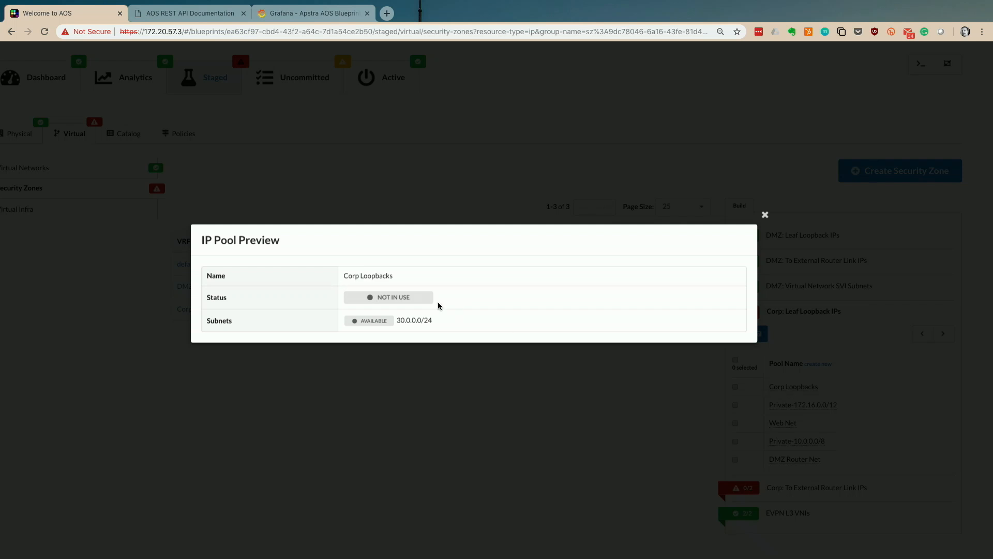
- Assign Corp Loopbacks to the Corp leaf loopbacks (4/4) and list pools for external router links
{"action": "scroll", "coordinate": [431, 322], "scroll_direction": "up", "scroll_amount": 5}
{"action": "scroll", "coordinate": [430, 323], "scroll_direction": "down", "scroll_amount": 5}
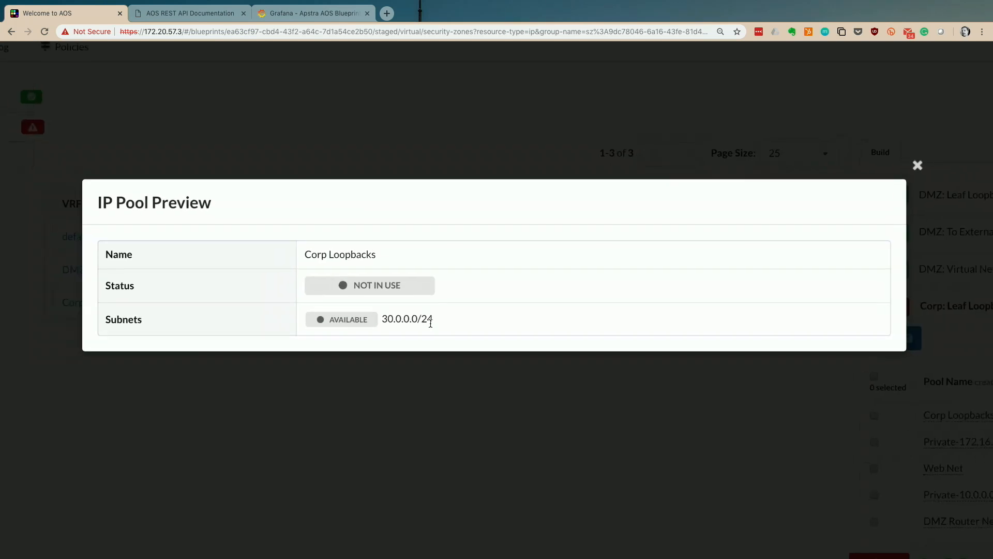
{"action": "left_click", "coordinate": [896, 173]}
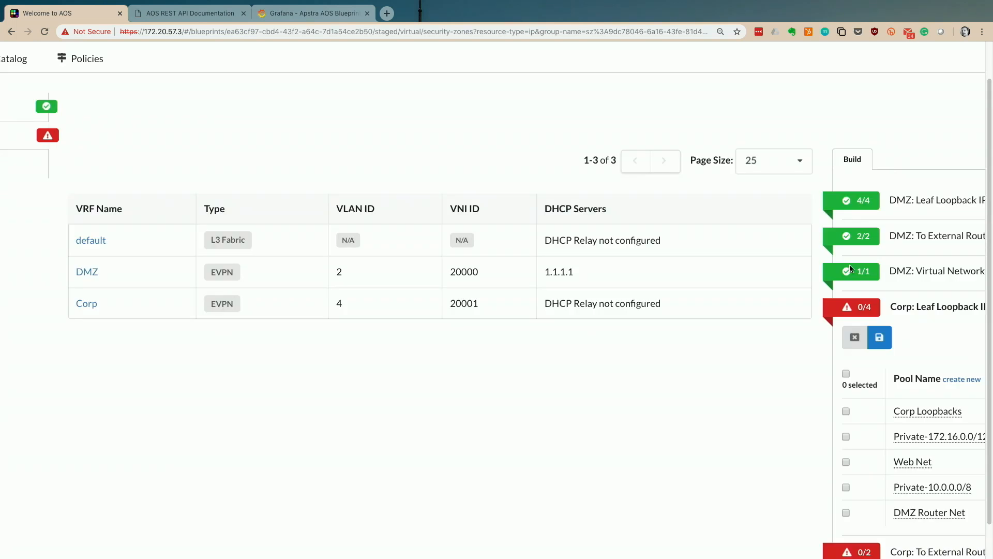
{"action": "scroll", "coordinate": [881, 349], "scroll_direction": "down", "scroll_amount": 3}
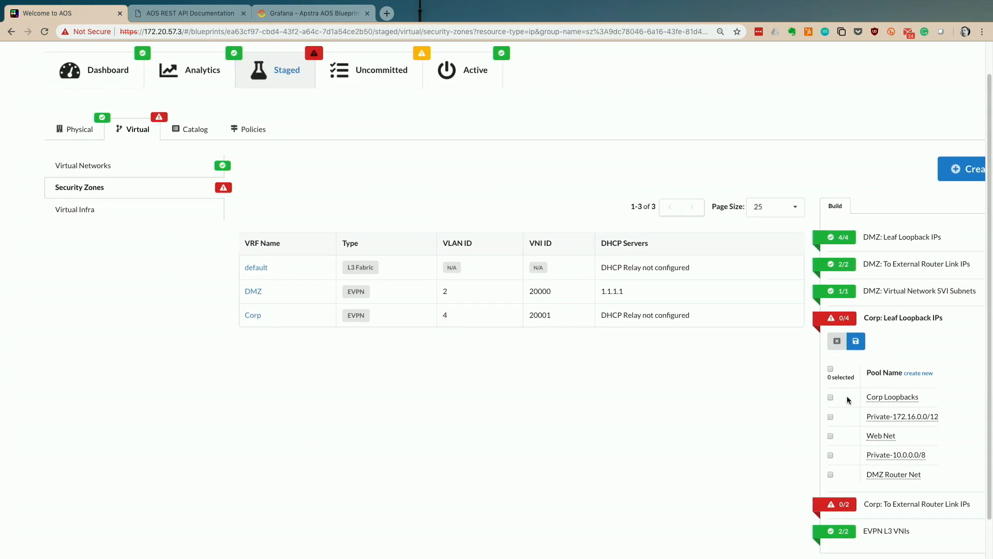
{"action": "left_click", "coordinate": [855, 341]}
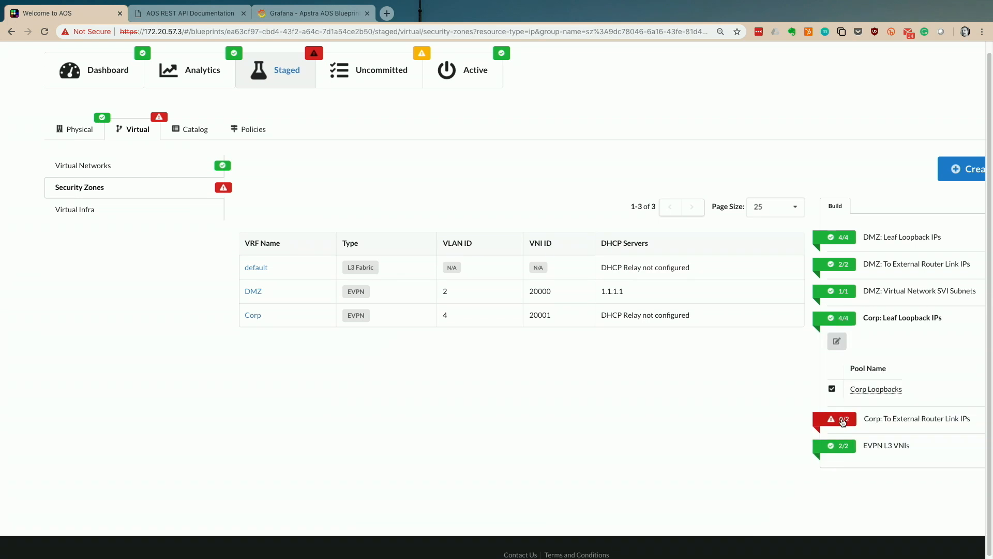
{"action": "left_click", "coordinate": [835, 418]}
{"action": "left_click", "coordinate": [837, 368]}
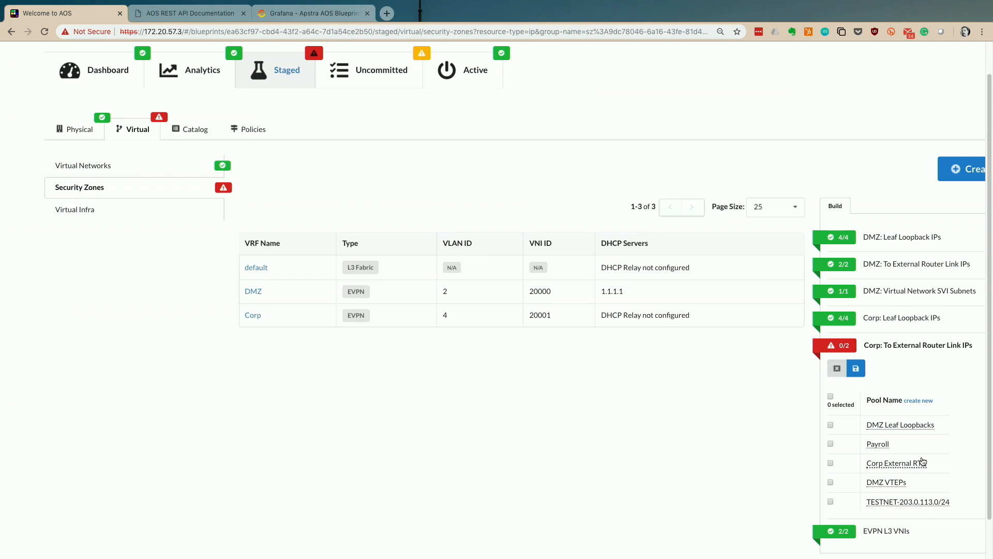
- Assign the Corp External RTR pool to Corp's router link IPs and begin a new virtual network
{"action": "left_click", "coordinate": [830, 463]}
{"action": "left_click", "coordinate": [855, 368]}
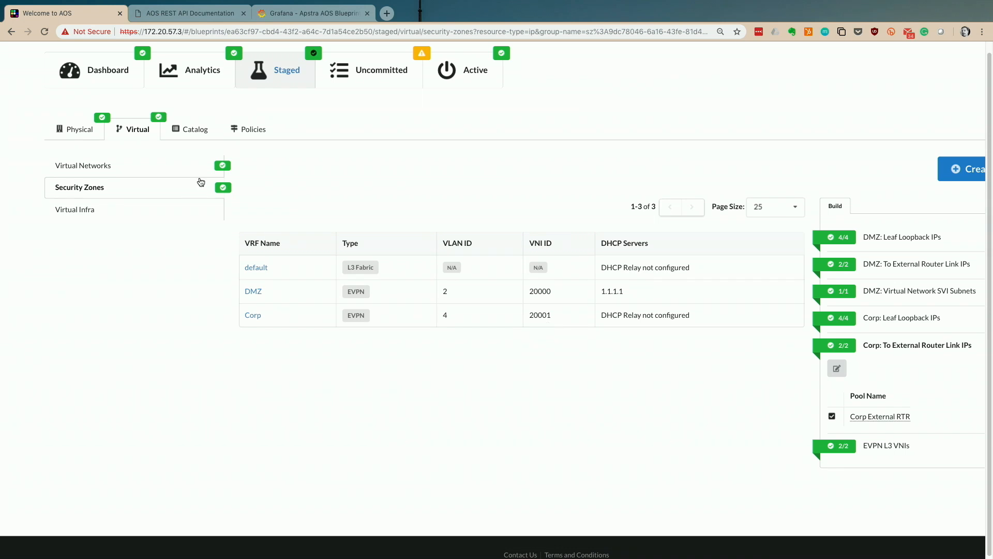
{"action": "left_click", "coordinate": [126, 169]}
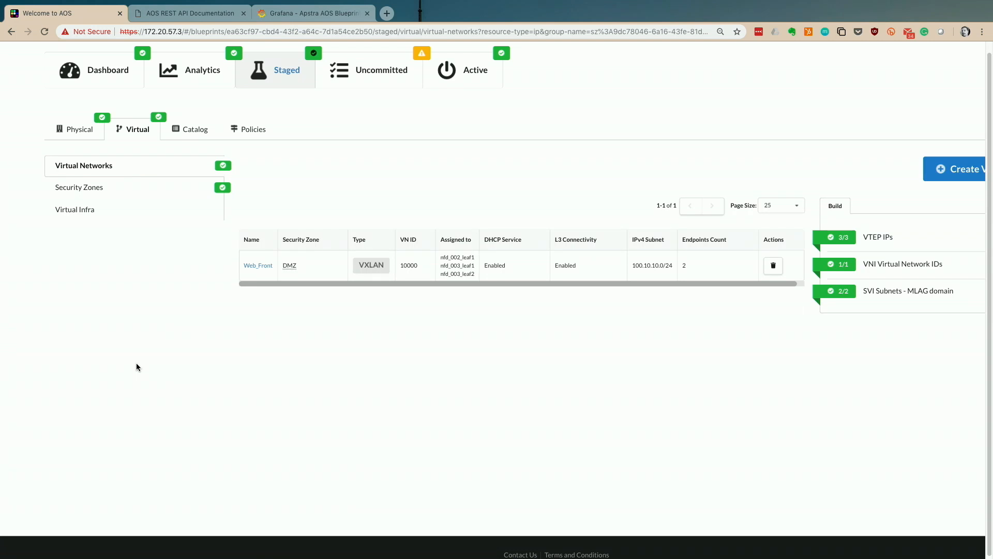
{"action": "scroll", "coordinate": [136, 363], "scroll_direction": "down", "scroll_amount": 2}
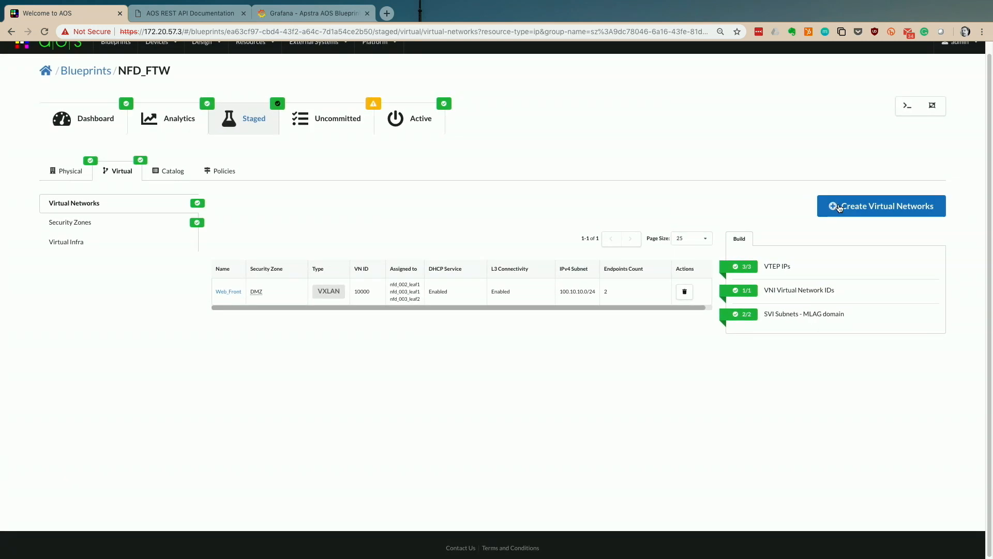
{"action": "left_click", "coordinate": [835, 207]}
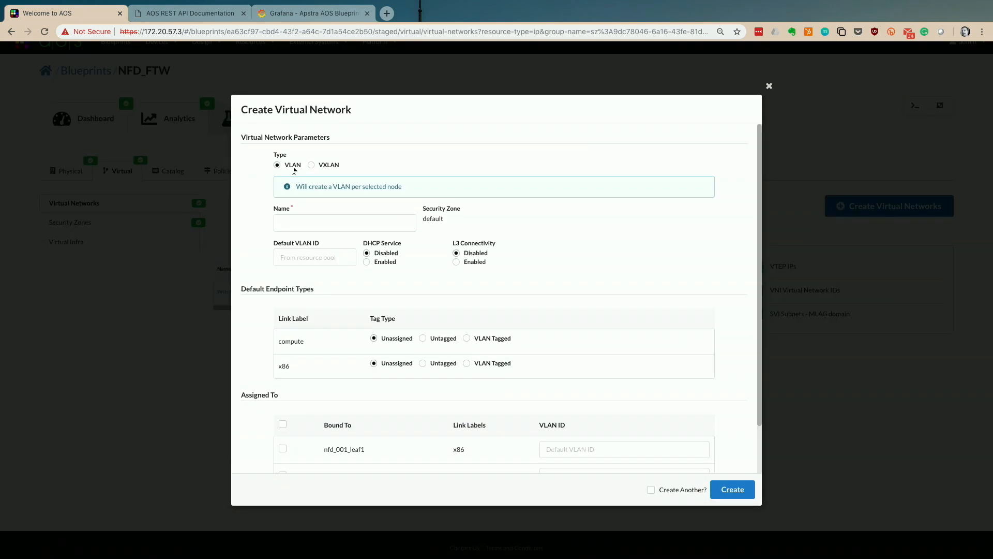
- Fill the new network form with type VXLAN, name 'Payroll' and security zone Corp
{"action": "scroll", "coordinate": [314, 171], "scroll_direction": "up", "scroll_amount": 5}
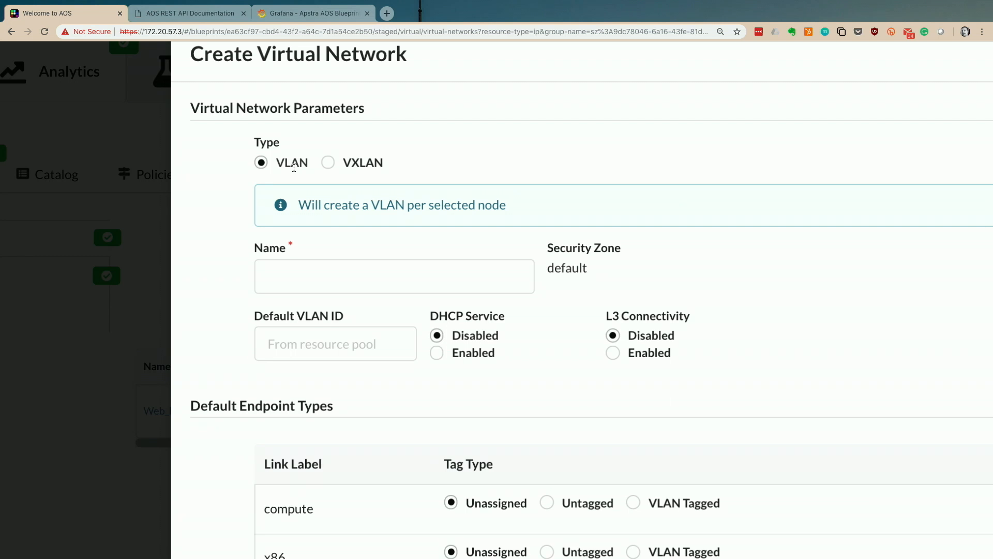
{"action": "left_click", "coordinate": [328, 162]}
{"action": "scroll", "coordinate": [324, 164], "scroll_direction": "down", "scroll_amount": 3}
{"action": "left_click", "coordinate": [307, 180]}
{"action": "type", "text": "Payroll"}
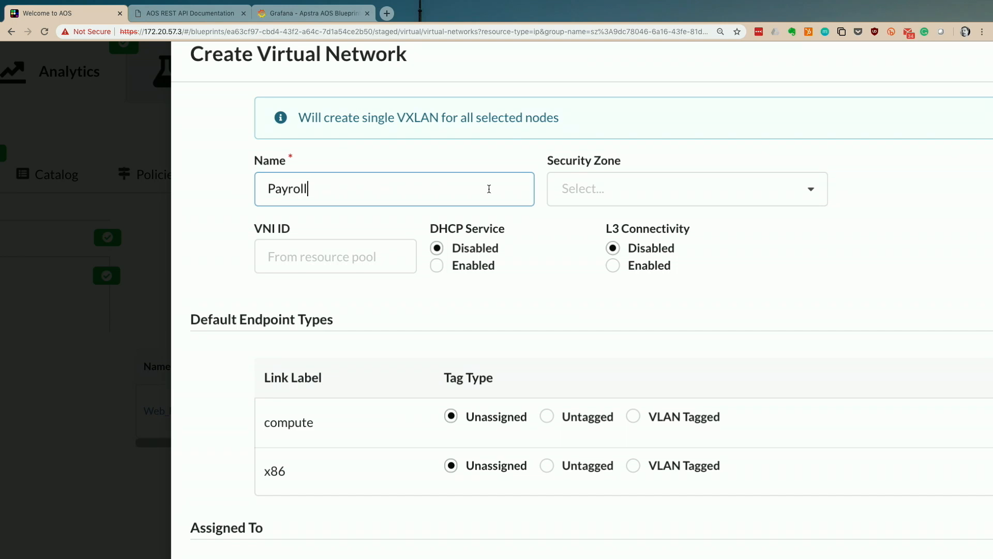
{"action": "key", "text": "Tab"}
{"action": "type", "text": "c"}
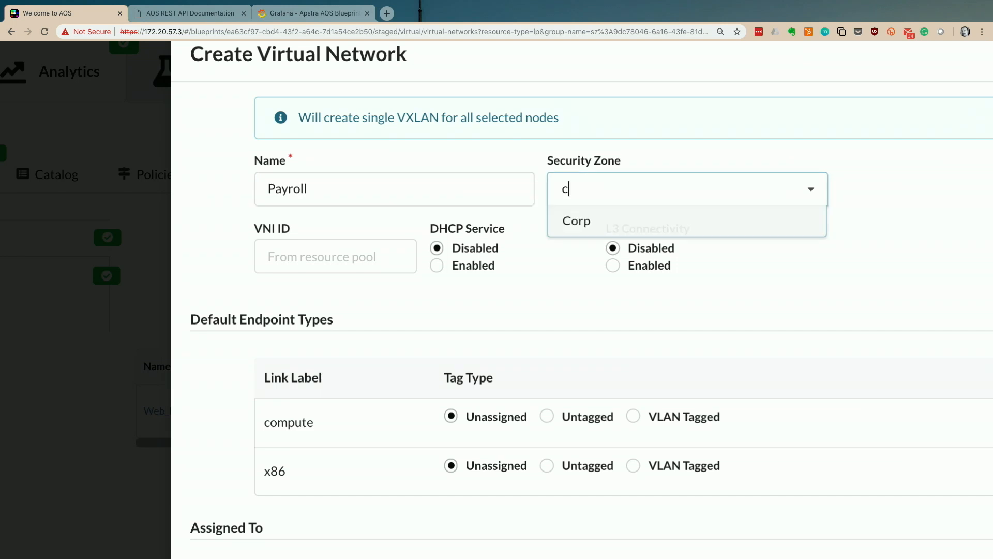
{"action": "left_click", "coordinate": [745, 224]}
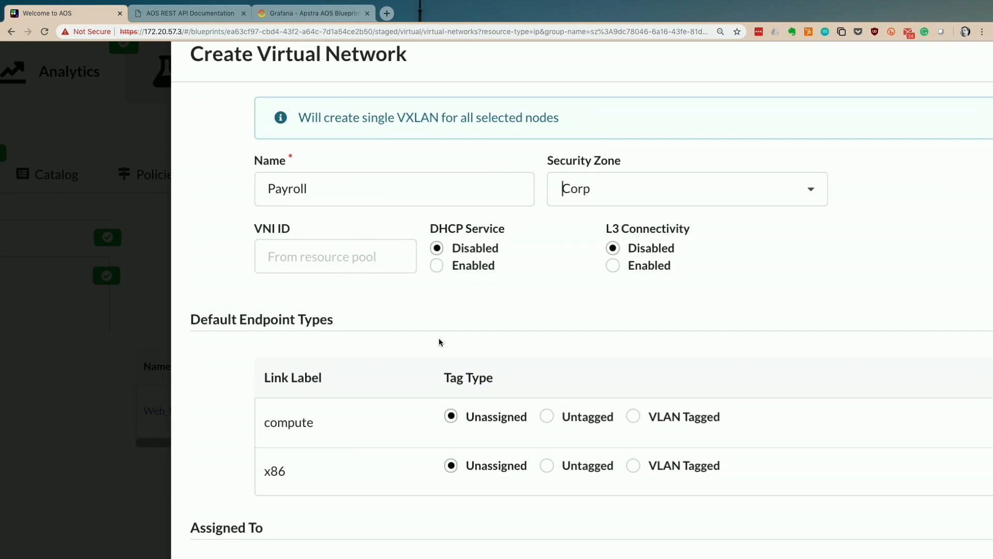
{"action": "scroll", "coordinate": [438, 337], "scroll_direction": "down", "scroll_amount": 1}
{"action": "scroll", "coordinate": [433, 344], "scroll_direction": "down", "scroll_amount": 5}
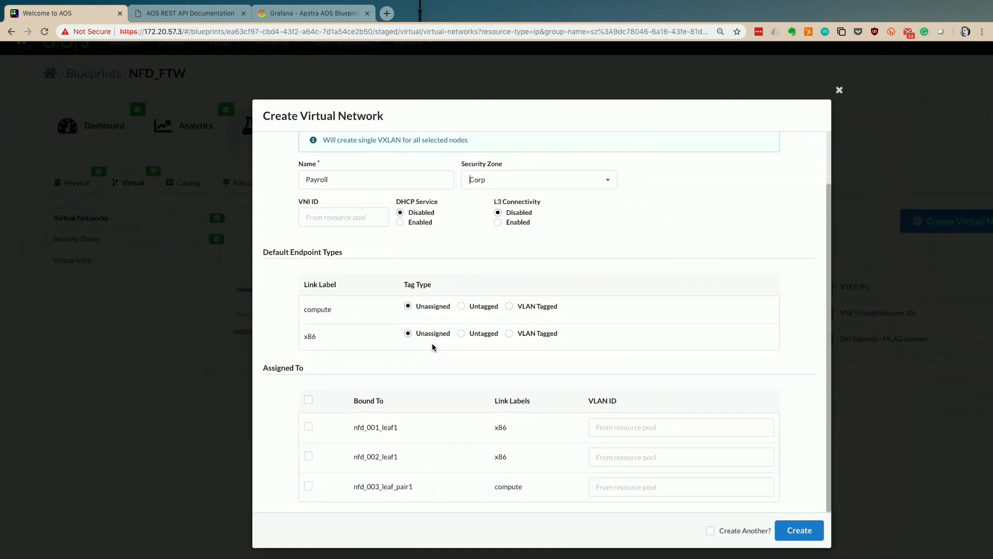
{"action": "scroll", "coordinate": [432, 344], "scroll_direction": "up", "scroll_amount": 3}
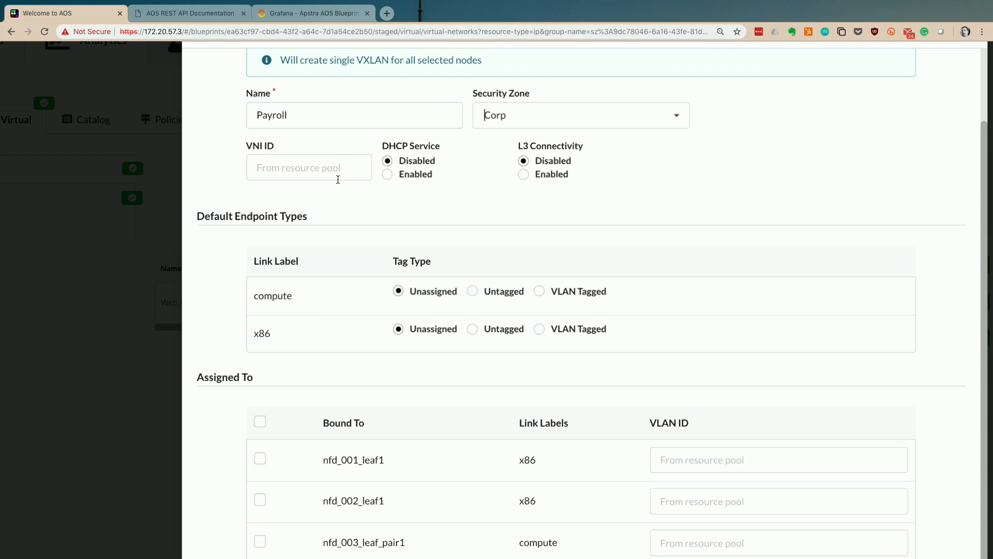
{"action": "scroll", "coordinate": [346, 232], "scroll_direction": "down", "scroll_amount": 3}
- Try VLAN tagging for the x86 endpoints, then revert them to unassigned
{"action": "double_click", "coordinate": [286, 198]}
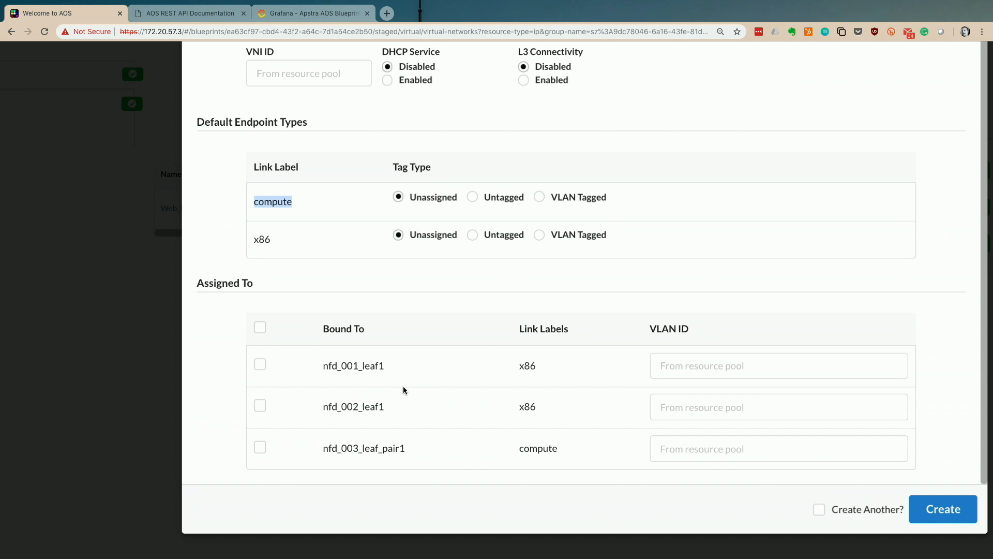
{"action": "left_click", "coordinate": [539, 235]}
{"action": "left_click", "coordinate": [398, 236]}
{"action": "scroll", "coordinate": [396, 237], "scroll_direction": "down", "scroll_amount": 1}
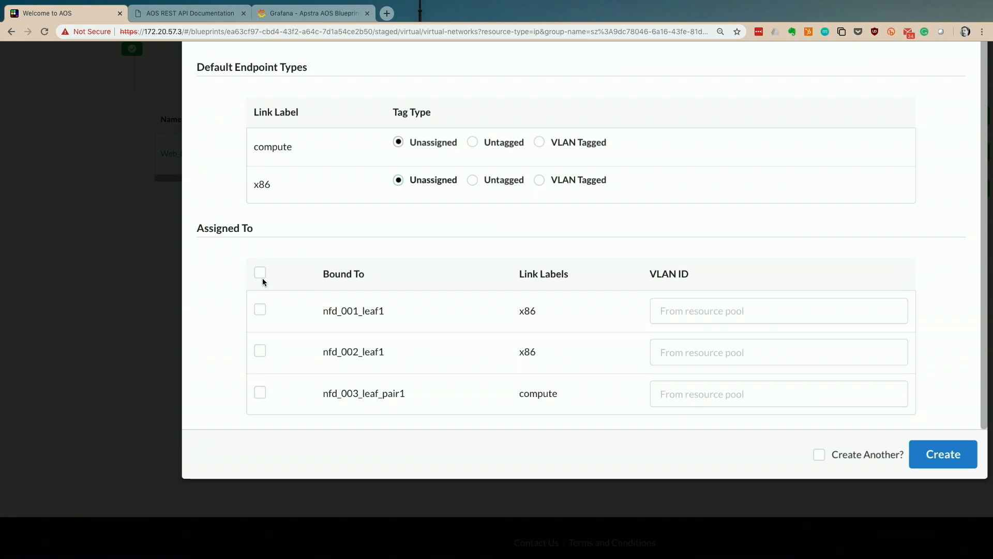
{"action": "scroll", "coordinate": [261, 316], "scroll_direction": "up", "scroll_amount": 2}
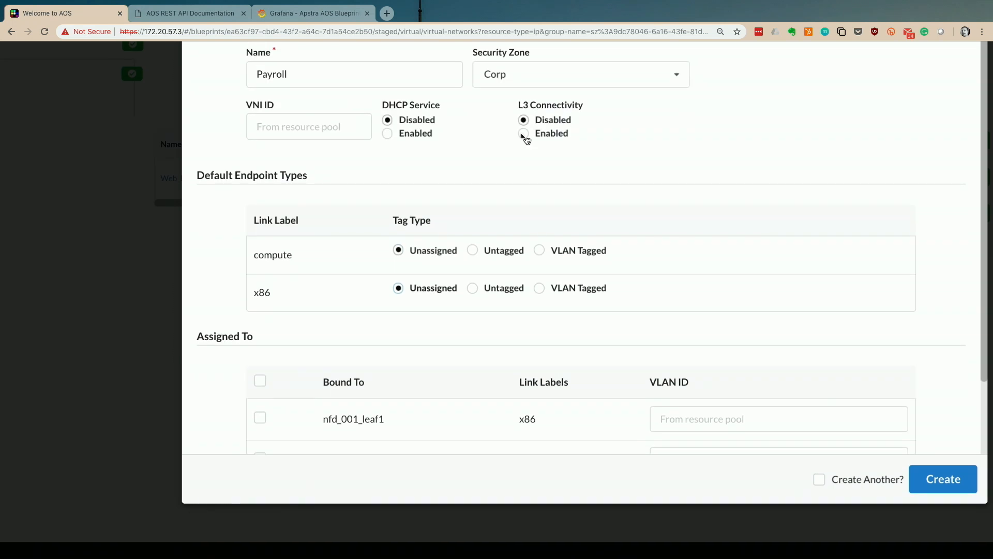
- Enable L3 connectivity and assign Payroll to nfd_001_leaf1 and nfd_003_leaf_pair1
{"action": "left_click", "coordinate": [526, 136]}
{"action": "scroll", "coordinate": [436, 204], "scroll_direction": "down", "scroll_amount": 3}
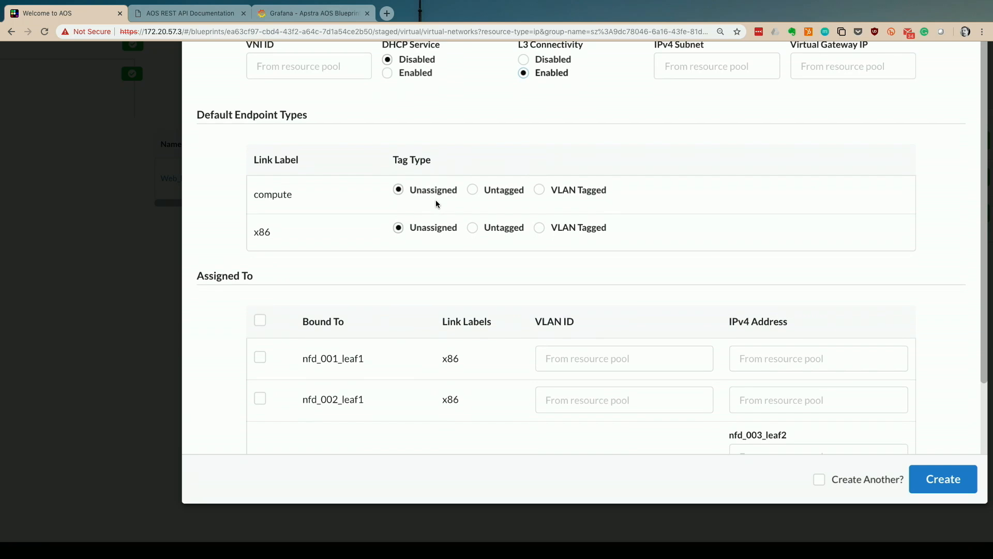
{"action": "left_click", "coordinate": [261, 267]}
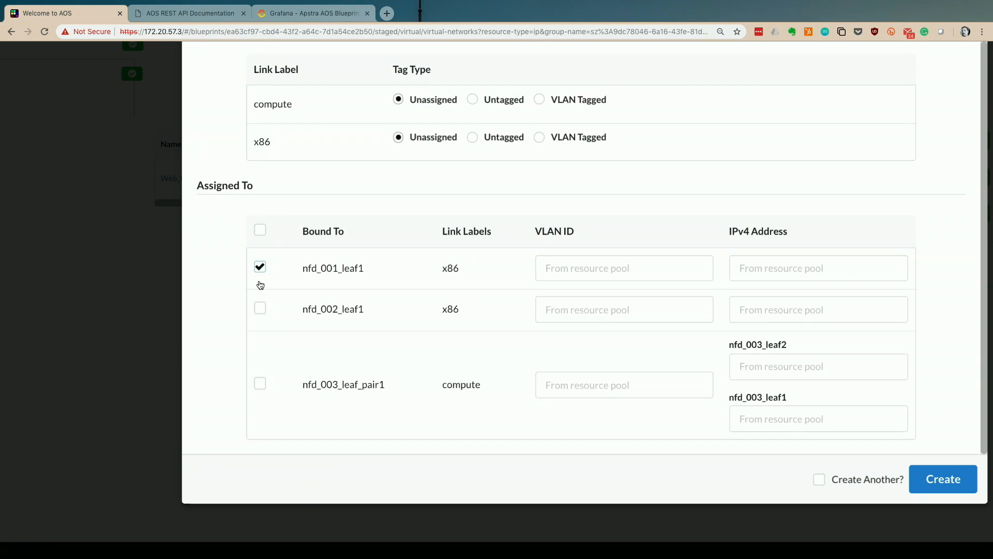
{"action": "left_click", "coordinate": [259, 387]}
{"action": "scroll", "coordinate": [469, 412], "scroll_direction": "down", "scroll_amount": 1}
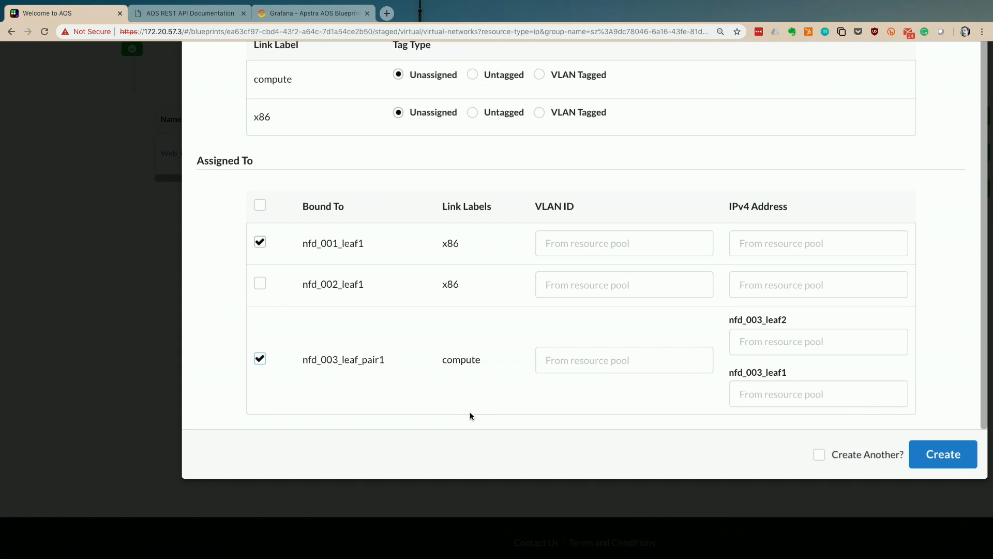
{"action": "scroll", "coordinate": [469, 413], "scroll_direction": "up", "scroll_amount": 3}
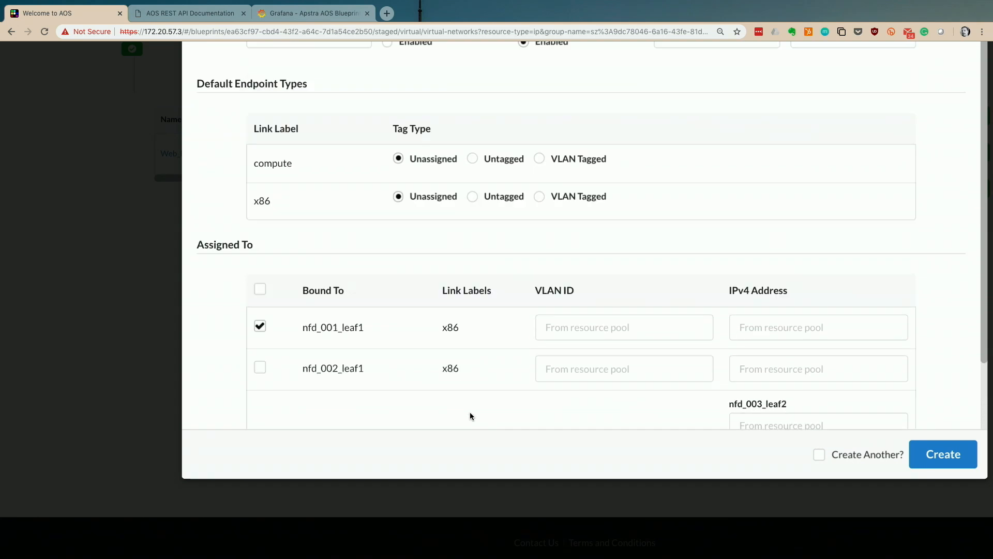
{"action": "scroll", "coordinate": [470, 412], "scroll_direction": "down", "scroll_amount": 3}
- Give both leaves VLAN ID 5 and create the Payroll virtual network
{"action": "left_click", "coordinate": [578, 251]}
{"action": "type", "text": "5"}
{"action": "left_click", "coordinate": [616, 356]}
{"action": "type", "text": "5"}
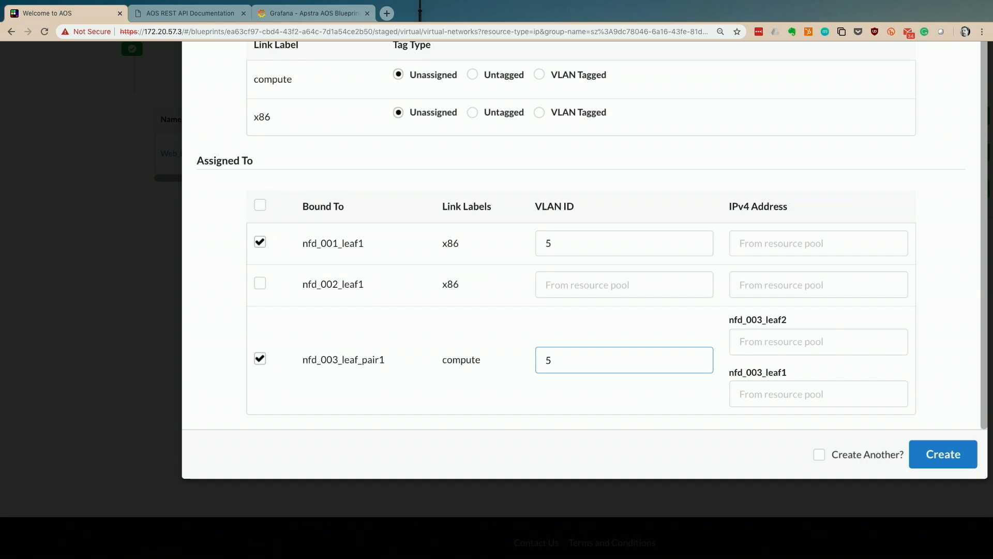
{"action": "left_click", "coordinate": [942, 455]}
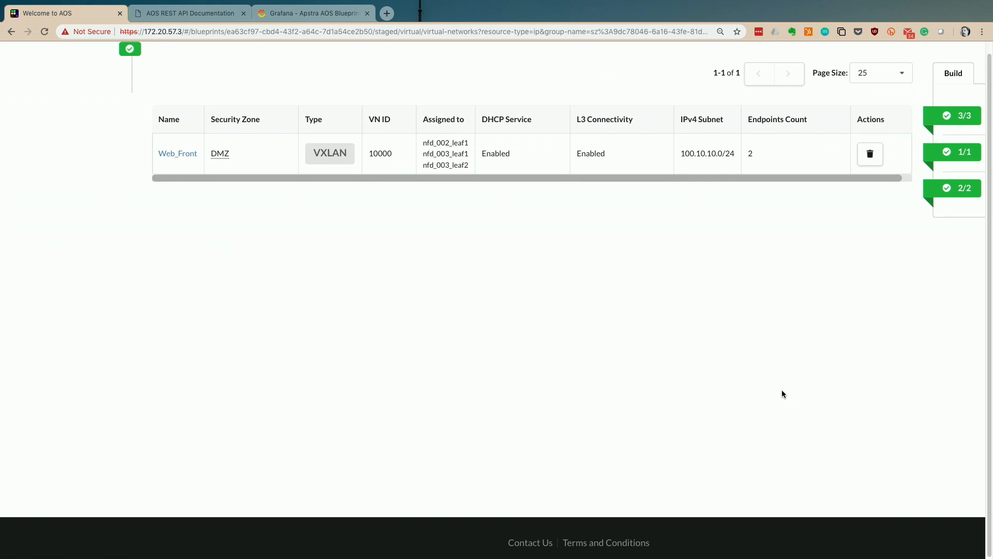
- Check Payroll is listed in Corp with VNI 10001 and no subnet, then view uncommitted changes
{"action": "scroll", "coordinate": [781, 389], "scroll_direction": "up", "scroll_amount": 1}
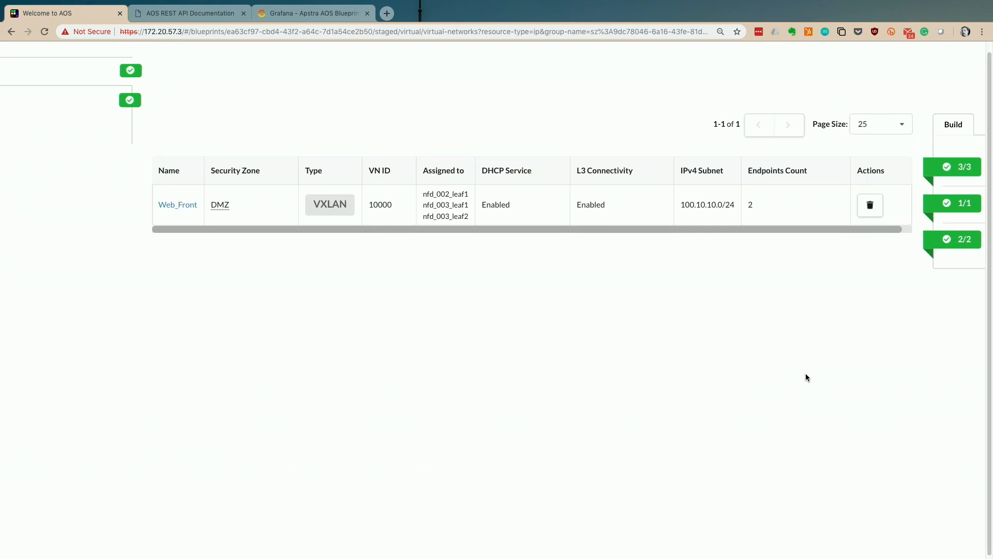
{"action": "scroll", "coordinate": [805, 374], "scroll_direction": "down", "scroll_amount": 5}
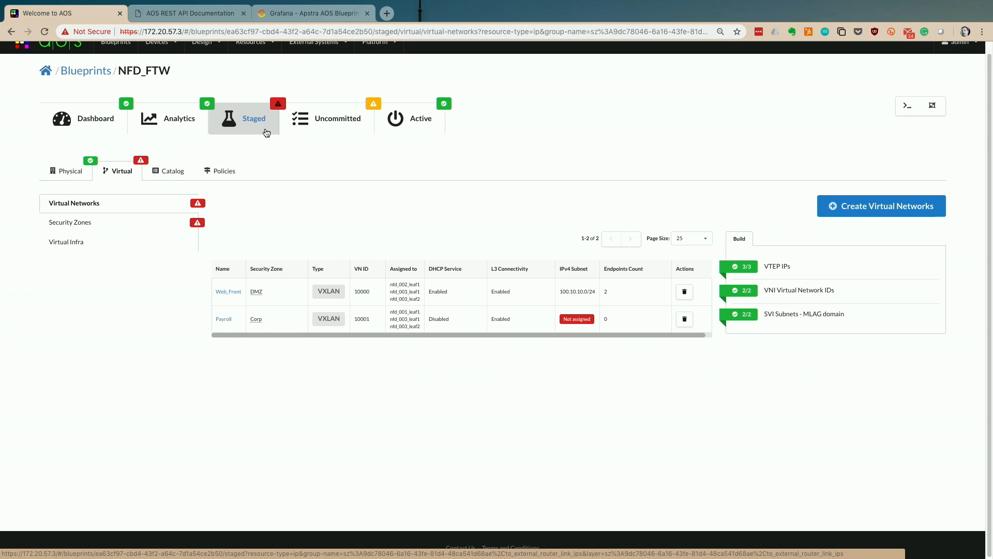
{"action": "left_click", "coordinate": [325, 115]}
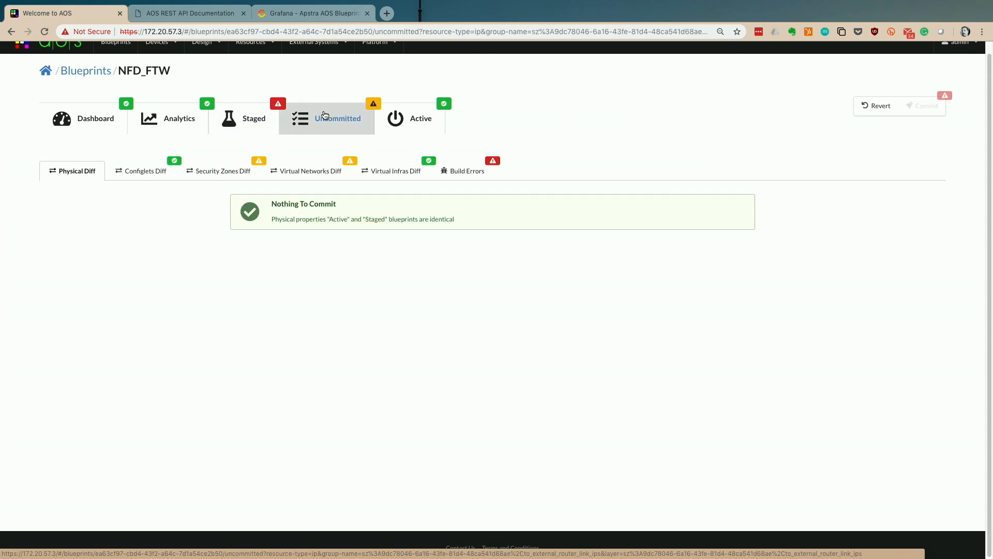
- Inspect the build error about L3 connectivity without a subnet, then return to staged virtual networks
{"action": "left_click", "coordinate": [466, 170]}
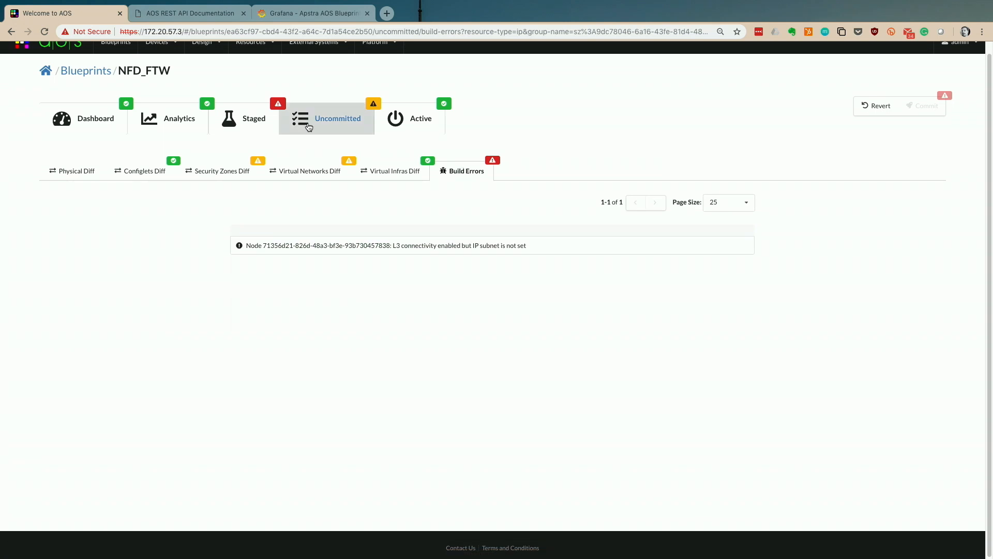
{"action": "left_click", "coordinate": [258, 127]}
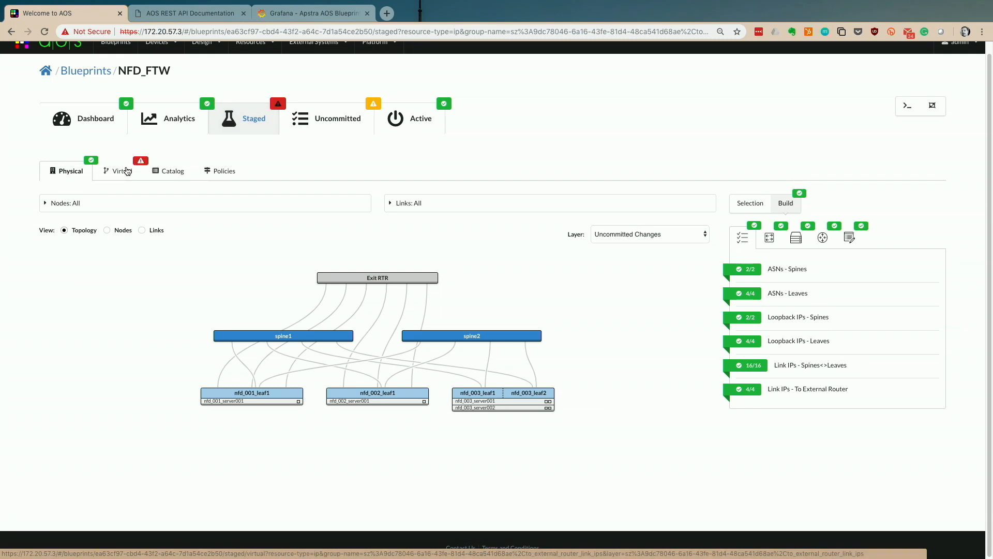
{"action": "left_click", "coordinate": [127, 171]}
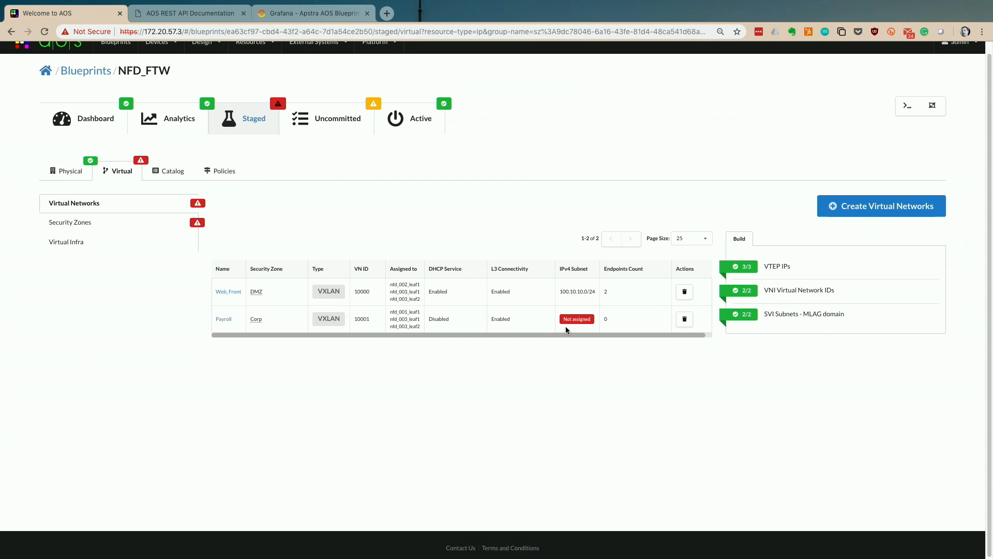
- Assign the Payroll pool (100.10.10.0/24) to Corp's virtual network SVI subnets and save
{"action": "left_click", "coordinate": [121, 222]}
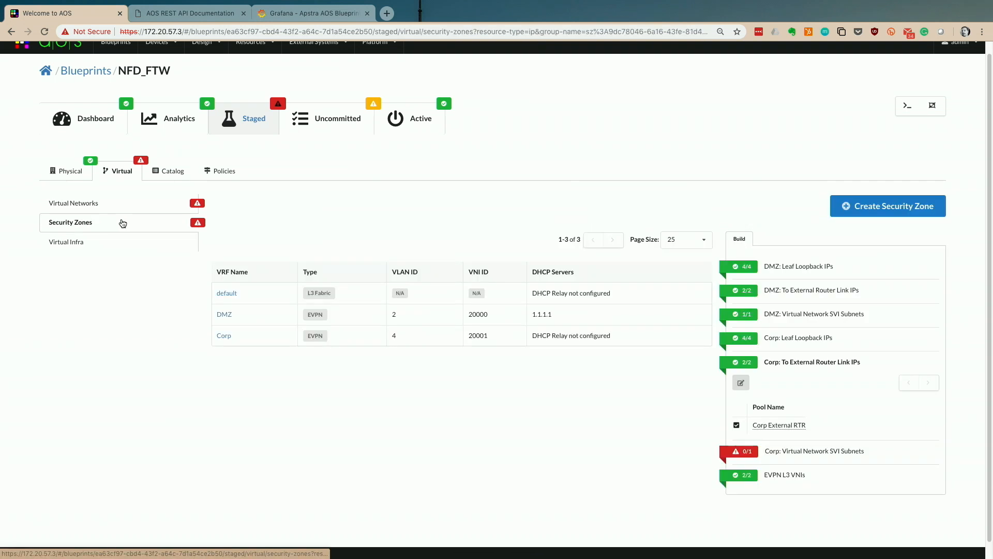
{"action": "left_click", "coordinate": [753, 450]}
{"action": "left_click", "coordinate": [740, 406]}
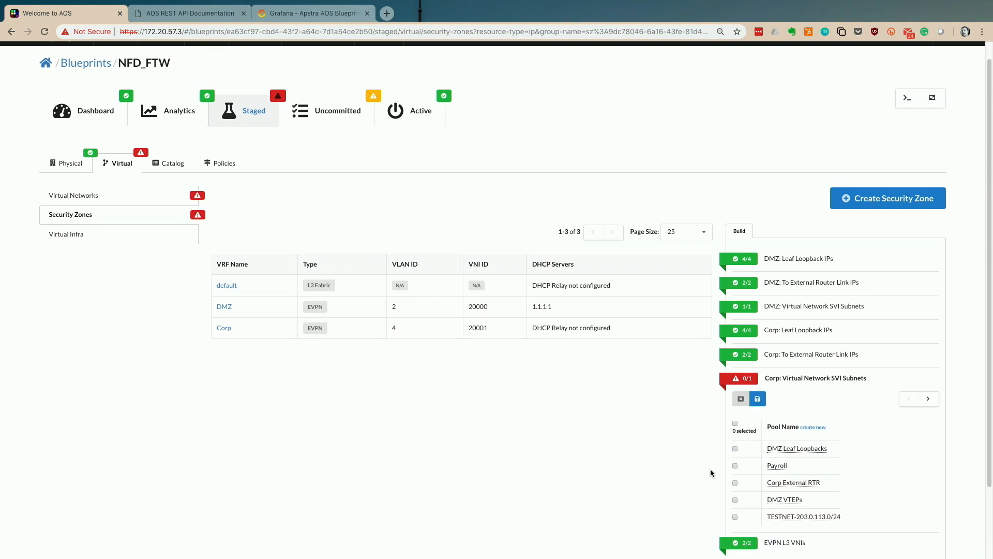
{"action": "left_click", "coordinate": [783, 468]}
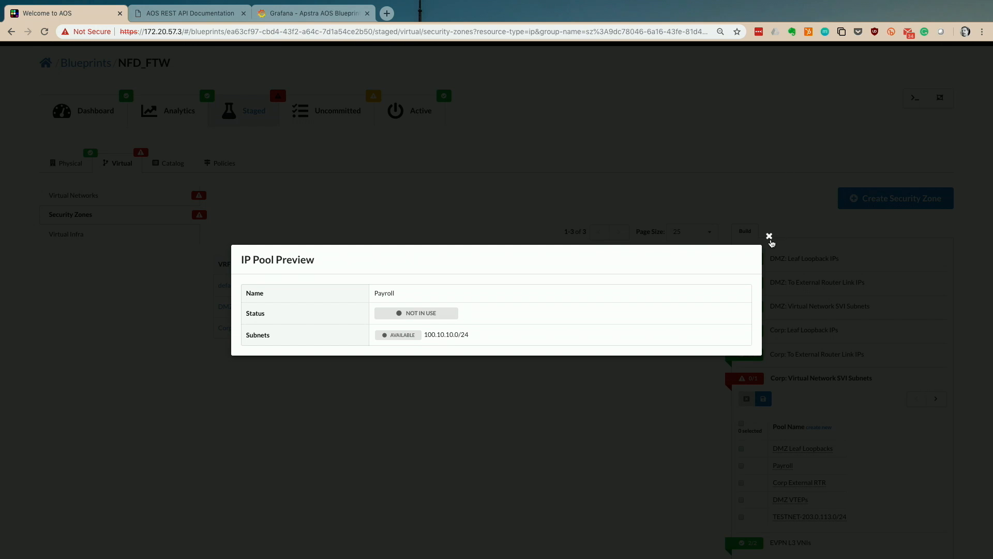
{"action": "left_click", "coordinate": [769, 236]}
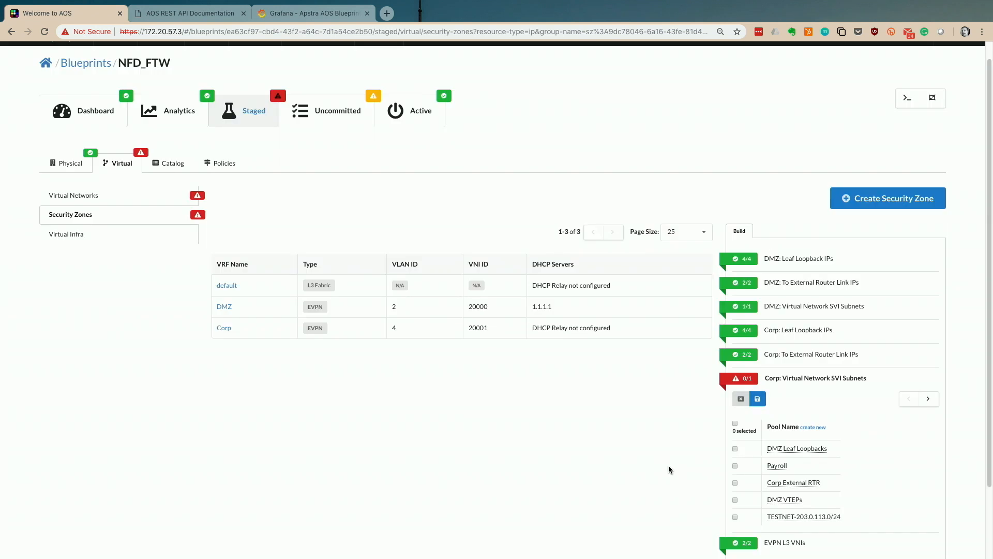
{"action": "scroll", "coordinate": [654, 475], "scroll_direction": "down", "scroll_amount": 1}
{"action": "left_click", "coordinate": [735, 444]}
{"action": "left_click", "coordinate": [758, 377]}
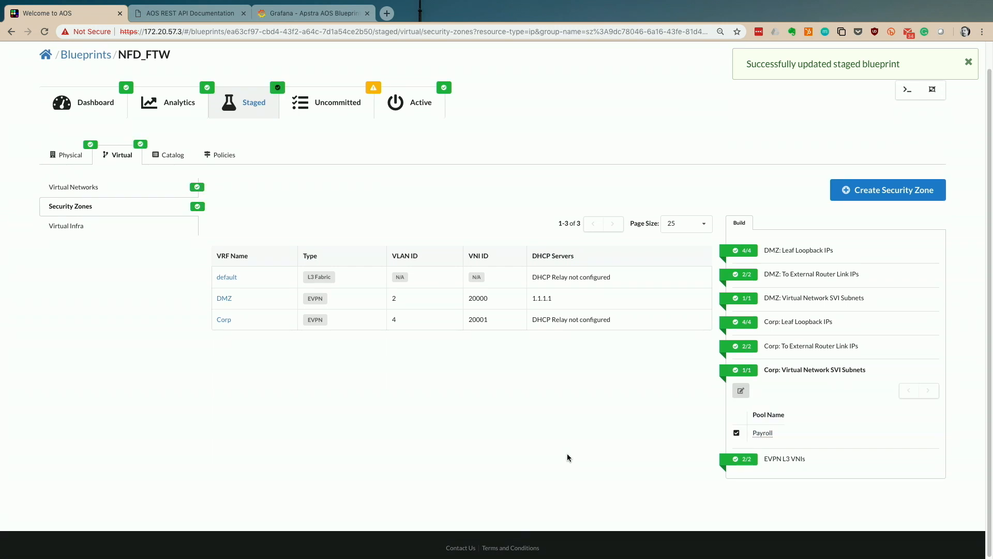
{"action": "left_click", "coordinate": [347, 116]}
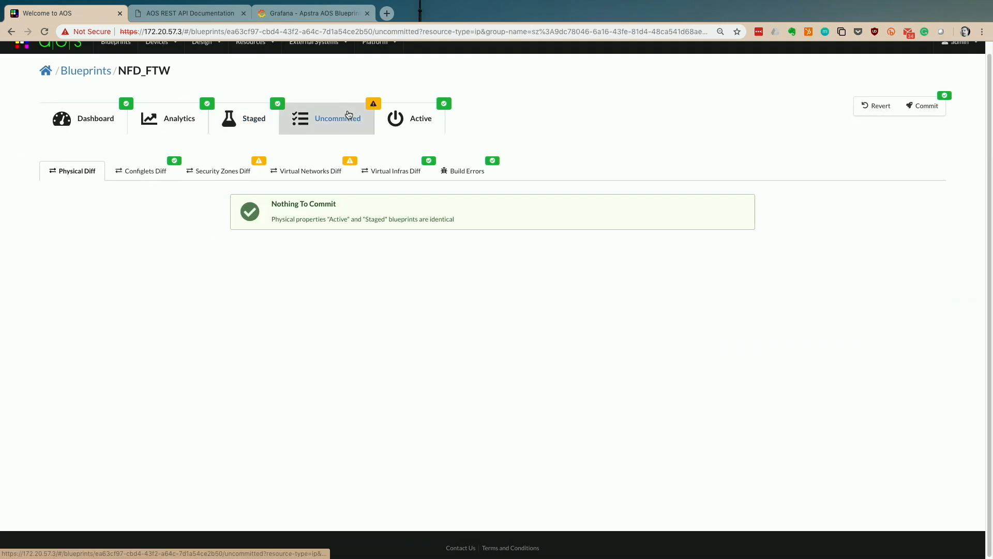
- Open the staged Payroll virtual network and view its endpoints with SVI addresses on VLAN 5
{"action": "left_click", "coordinate": [231, 117]}
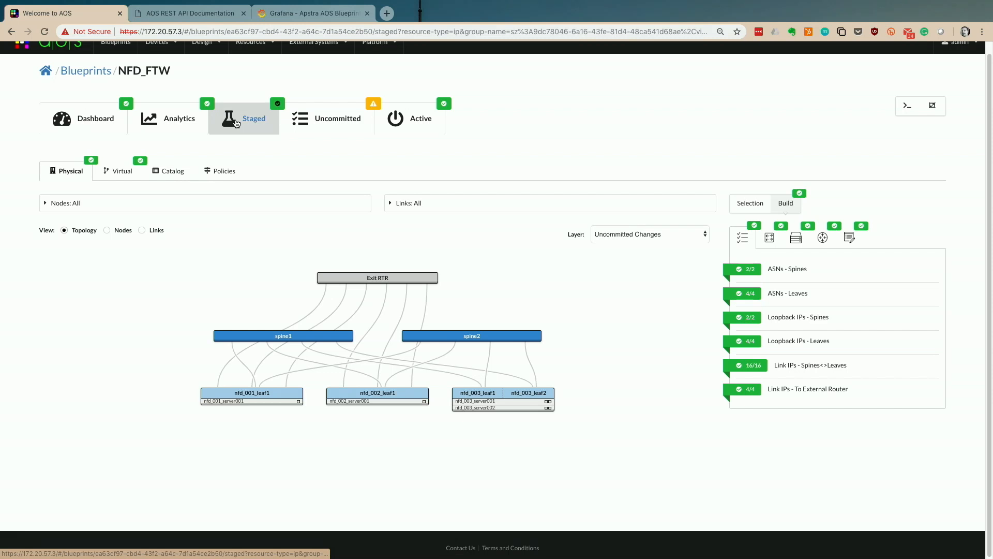
{"action": "left_click", "coordinate": [116, 176]}
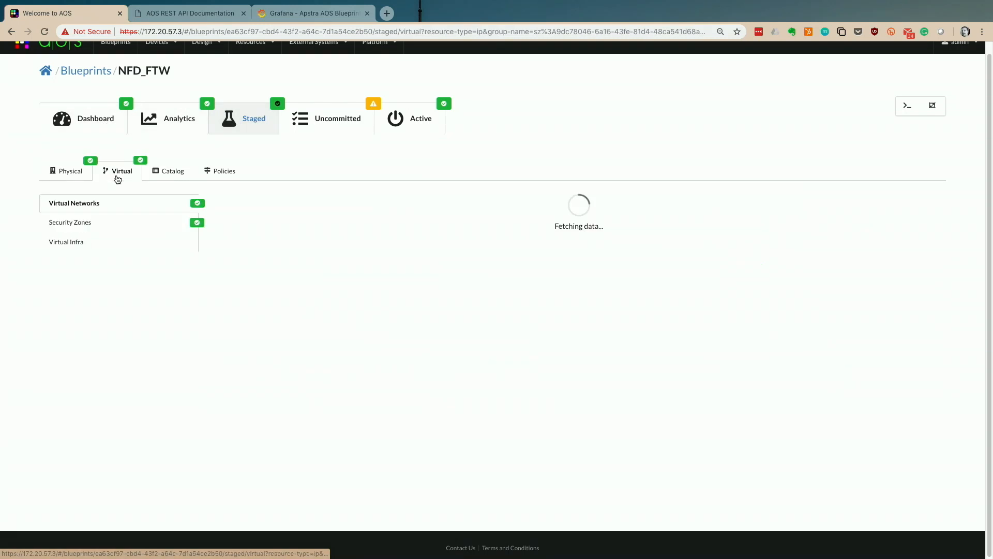
{"action": "left_click", "coordinate": [226, 320]}
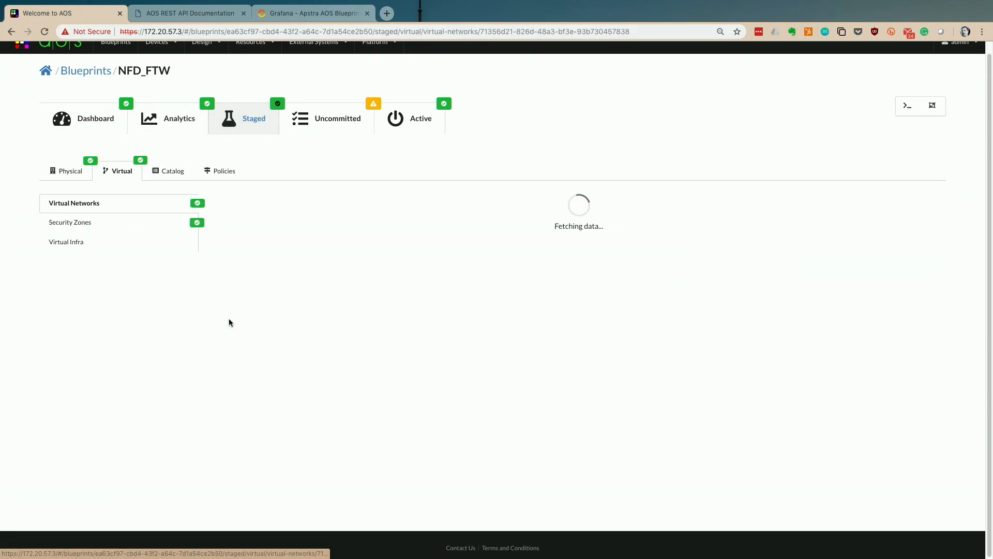
{"action": "scroll", "coordinate": [234, 376], "scroll_direction": "down", "scroll_amount": 9}
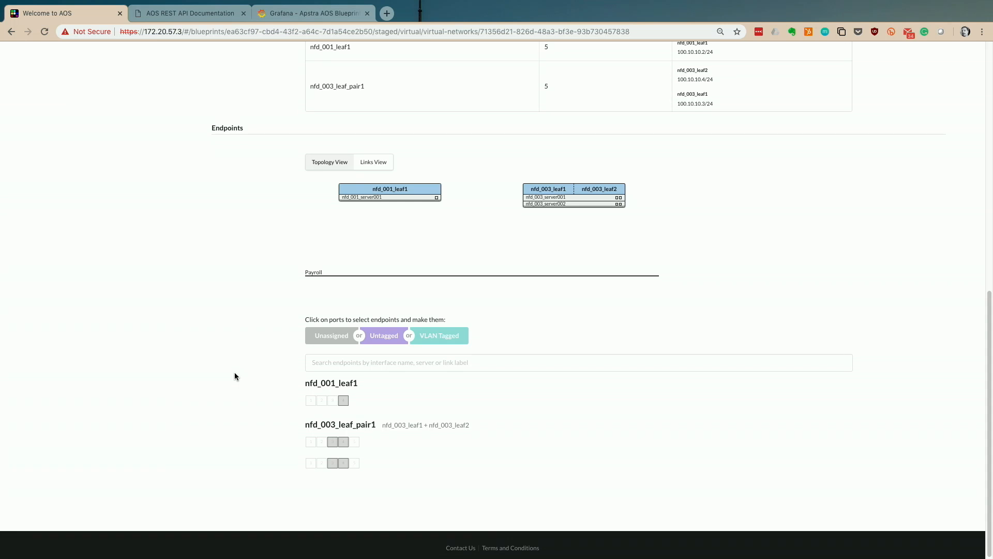
- Set nfd_001_leaf1 port 4 as VLAN-tagged and nfd_003_leaf_pair1 port 3 as untagged
{"action": "left_click", "coordinate": [344, 402]}
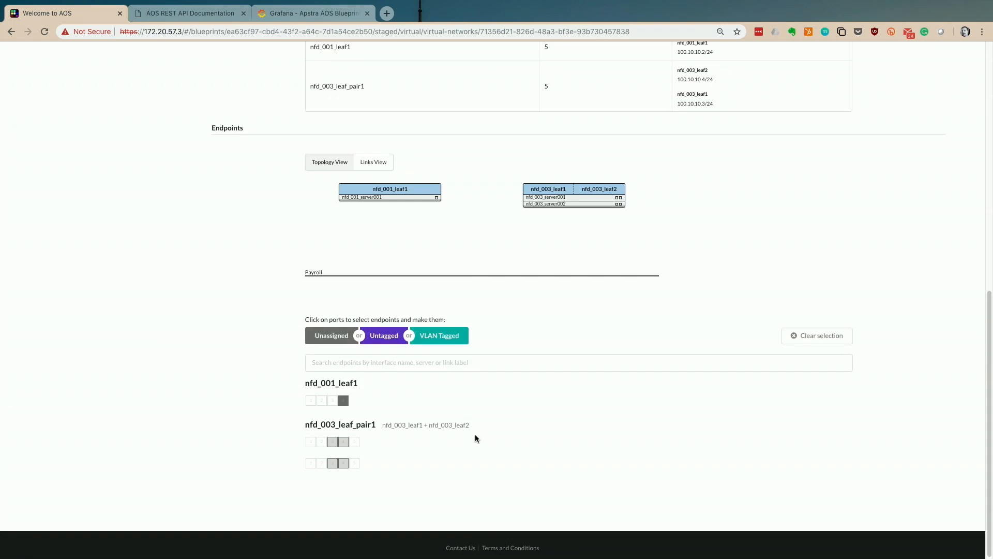
{"action": "scroll", "coordinate": [482, 443], "scroll_direction": "up", "scroll_amount": 5}
{"action": "scroll", "coordinate": [481, 443], "scroll_direction": "down", "scroll_amount": 5}
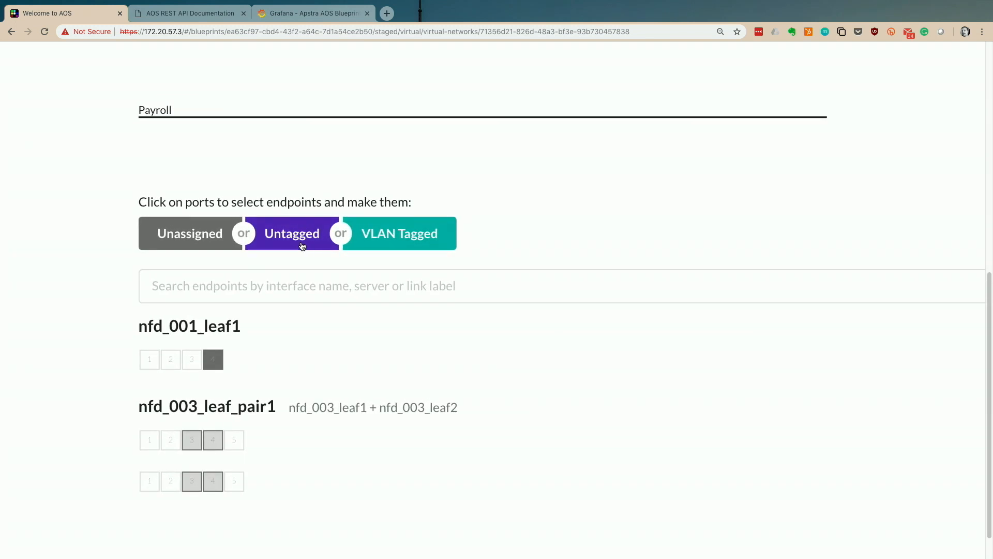
{"action": "left_click", "coordinate": [391, 241]}
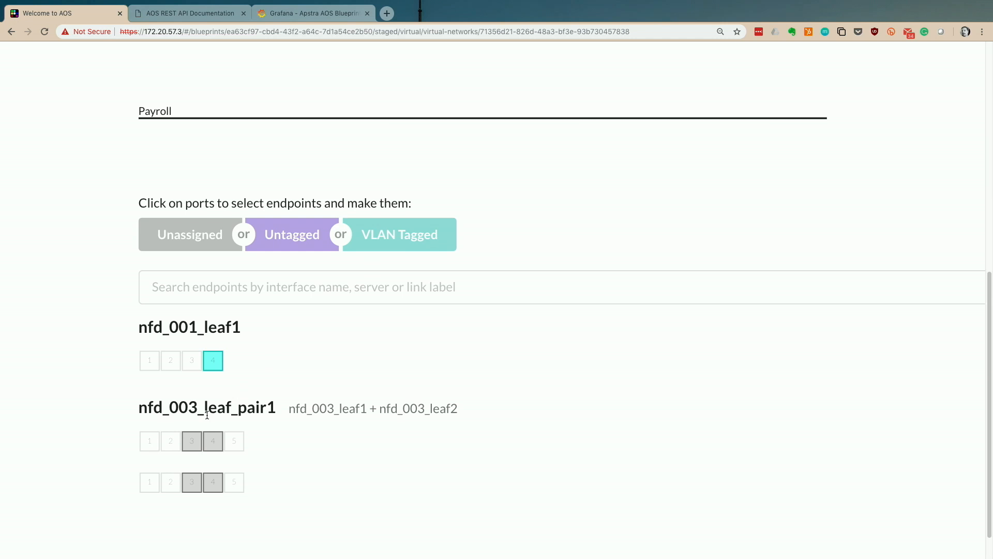
{"action": "left_click", "coordinate": [192, 440]}
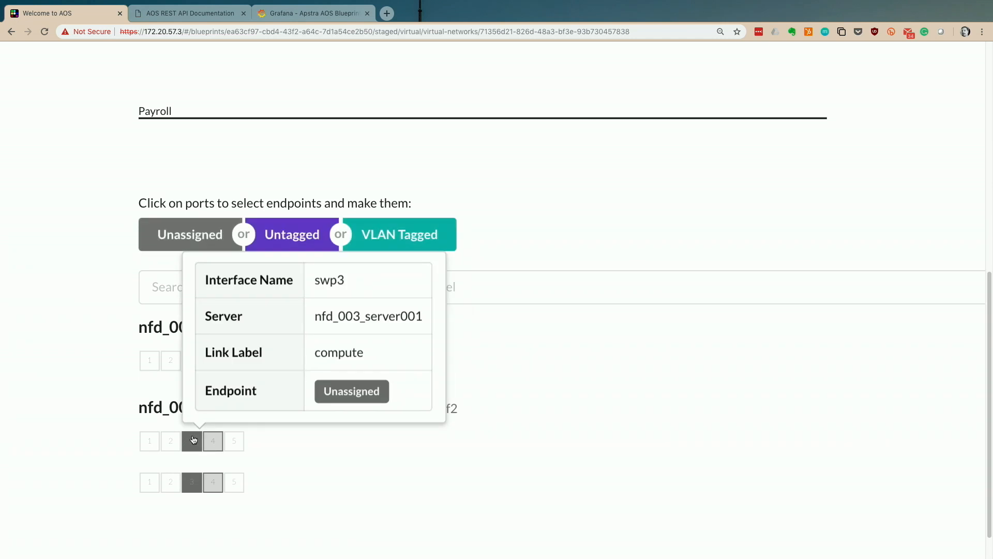
{"action": "left_click", "coordinate": [322, 234]}
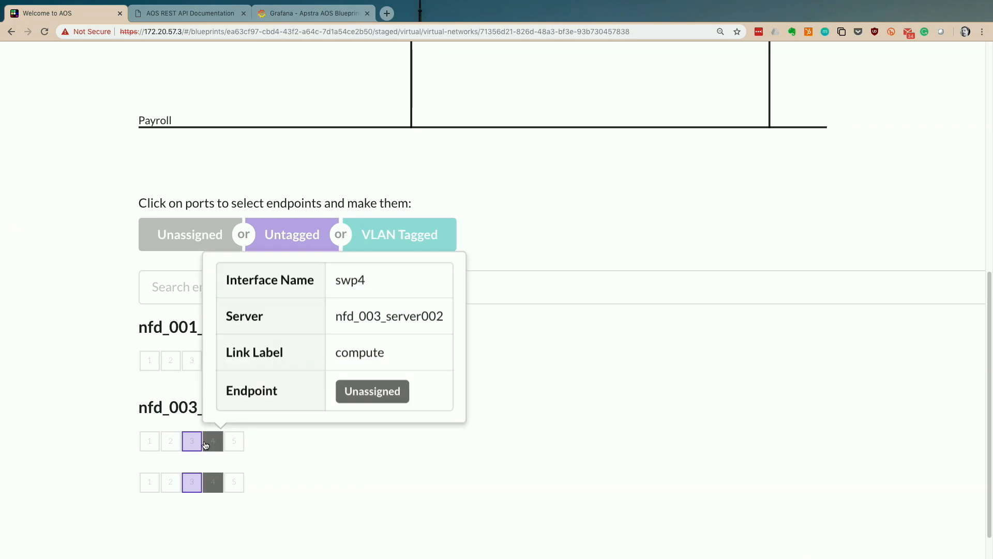
- Zoom out to check the endpoint topology, then review the uncommitted blueprint changes
{"action": "mouse_move", "coordinate": [185, 446]}
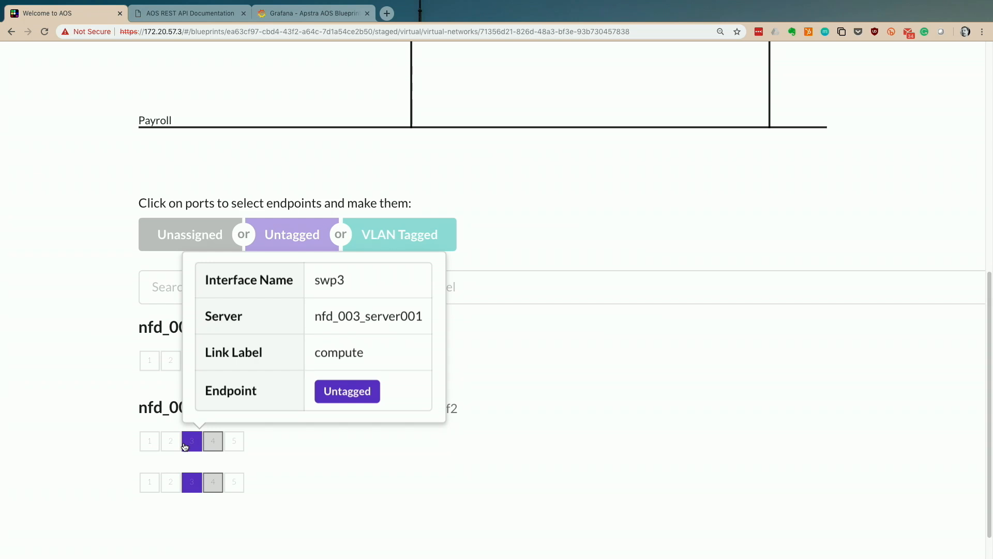
{"action": "scroll", "coordinate": [392, 453], "scroll_direction": "down", "scroll_amount": 3}
{"action": "key", "text": "ctrl+minus"}
{"action": "key", "text": "ctrl+minus"}
{"action": "key", "text": "ctrl+minus"}
{"action": "key", "text": "ctrl+minus"}
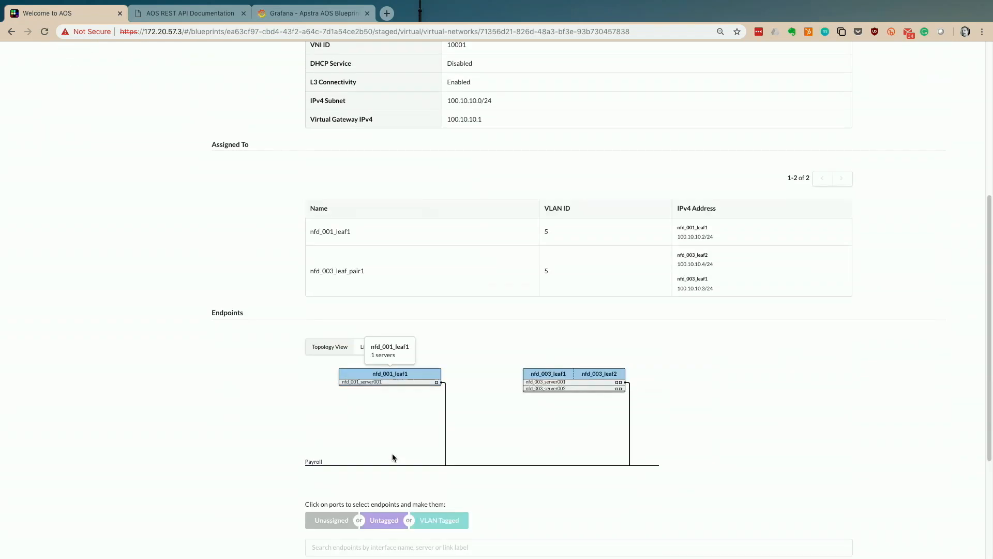
{"action": "scroll", "coordinate": [401, 405], "scroll_direction": "up", "scroll_amount": 5}
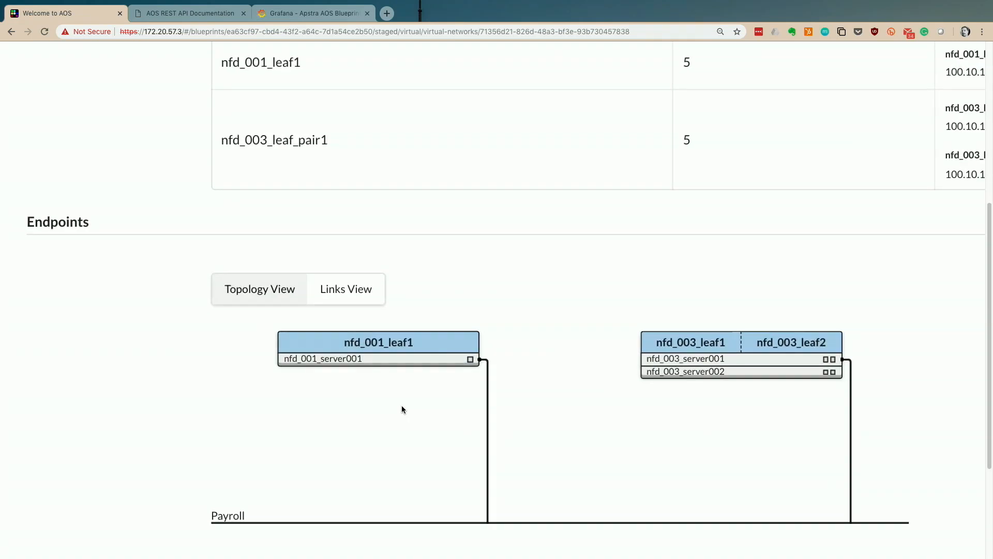
{"action": "scroll", "coordinate": [393, 463], "scroll_direction": "up", "scroll_amount": 3}
{"action": "scroll", "coordinate": [489, 372], "scroll_direction": "down", "scroll_amount": 5}
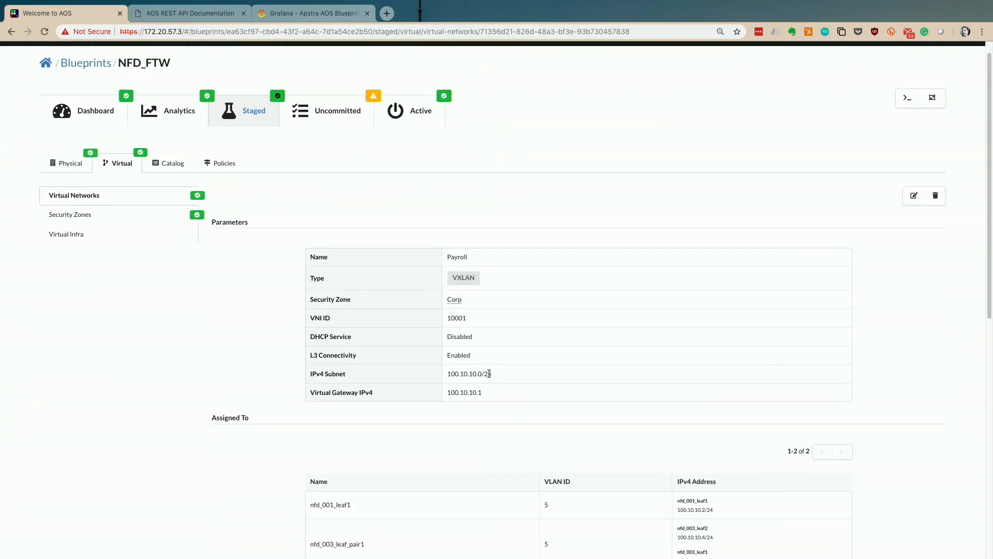
{"action": "left_click", "coordinate": [337, 110]}
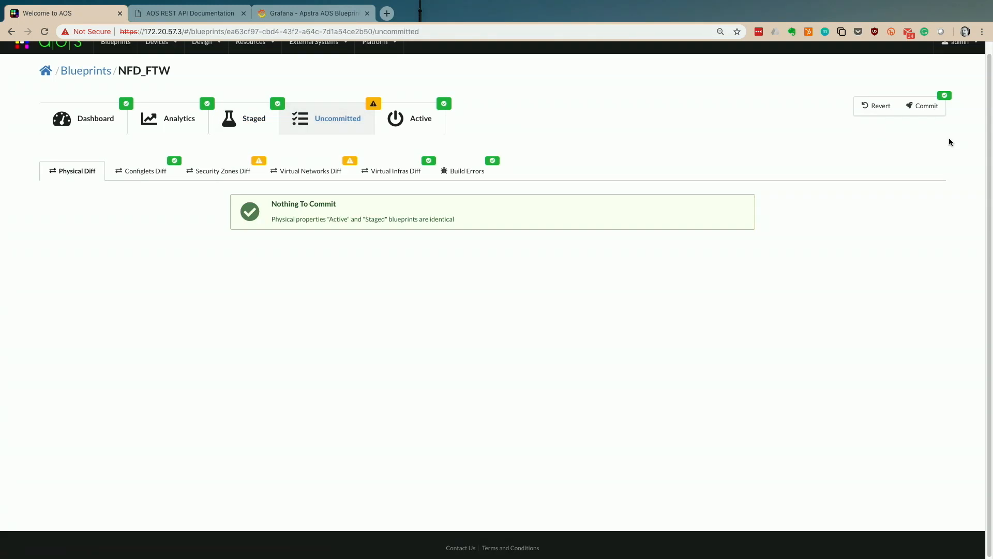
- Preview Payroll as the single added network in the virtual networks diff
{"action": "left_click", "coordinate": [287, 165]}
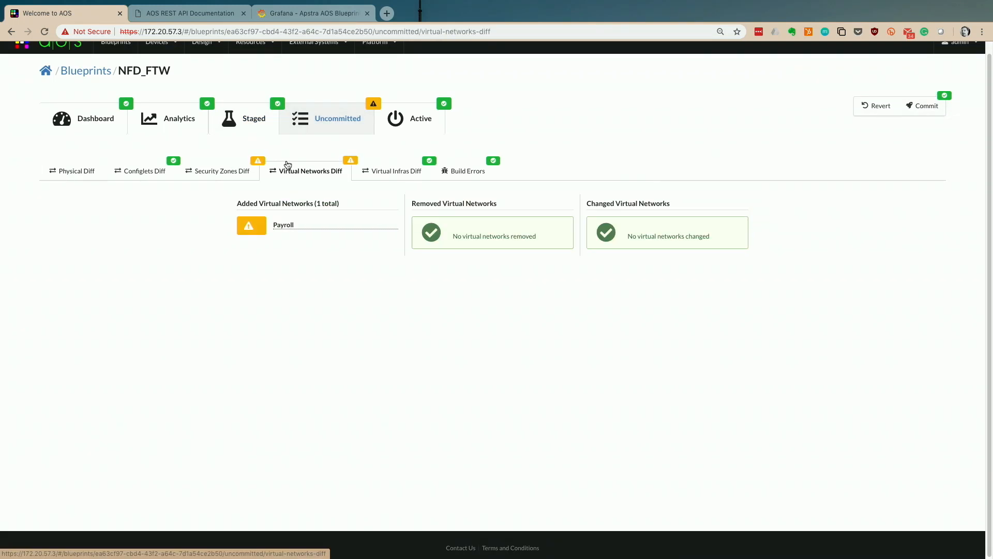
{"action": "left_click", "coordinate": [282, 225]}
{"action": "scroll", "coordinate": [371, 260], "scroll_direction": "down", "scroll_amount": 1}
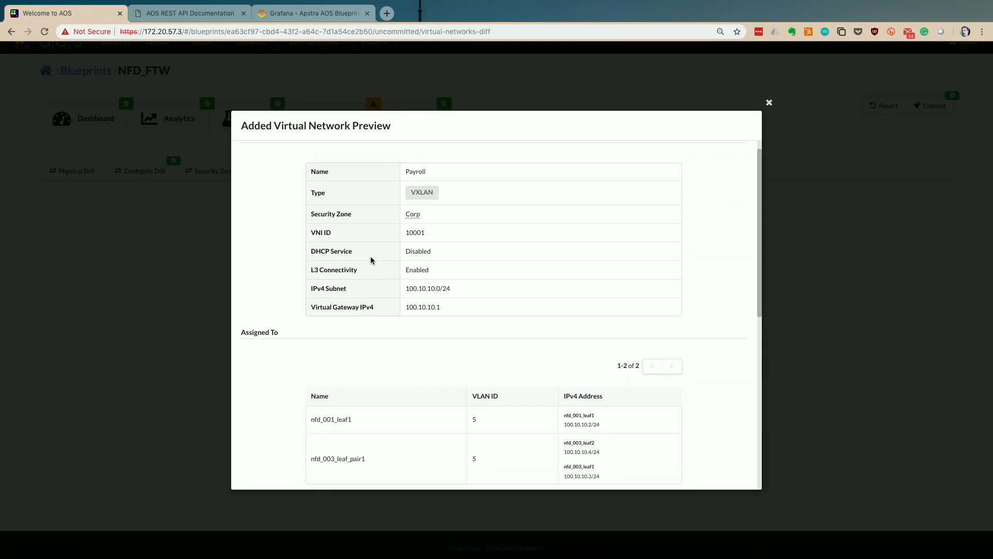
{"action": "scroll", "coordinate": [370, 260], "scroll_direction": "down", "scroll_amount": 4}
{"action": "scroll", "coordinate": [482, 268], "scroll_direction": "up", "scroll_amount": 5}
{"action": "scroll", "coordinate": [482, 268], "scroll_direction": "down", "scroll_amount": 5}
{"action": "left_click", "coordinate": [769, 103]}
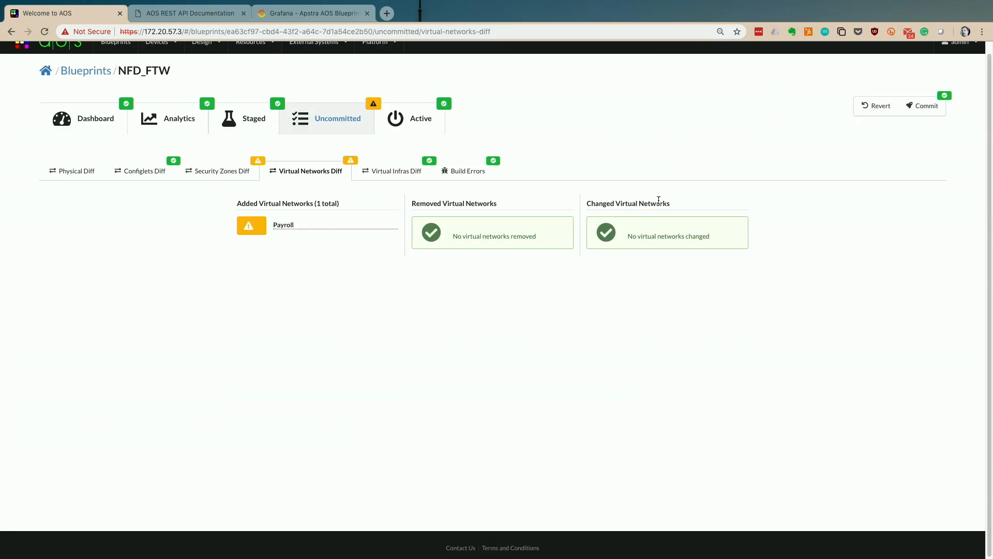
- Commit the staged NFD_FTW changes to active and confirm
{"action": "scroll", "coordinate": [658, 199], "scroll_direction": "up", "scroll_amount": 1}
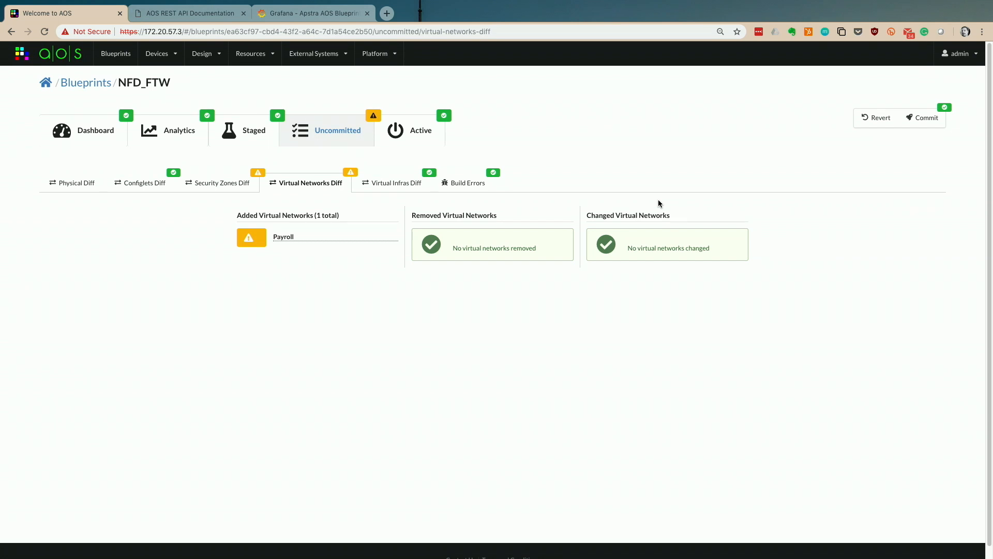
{"action": "left_click", "coordinate": [934, 119]}
{"action": "left_click", "coordinate": [680, 326]}
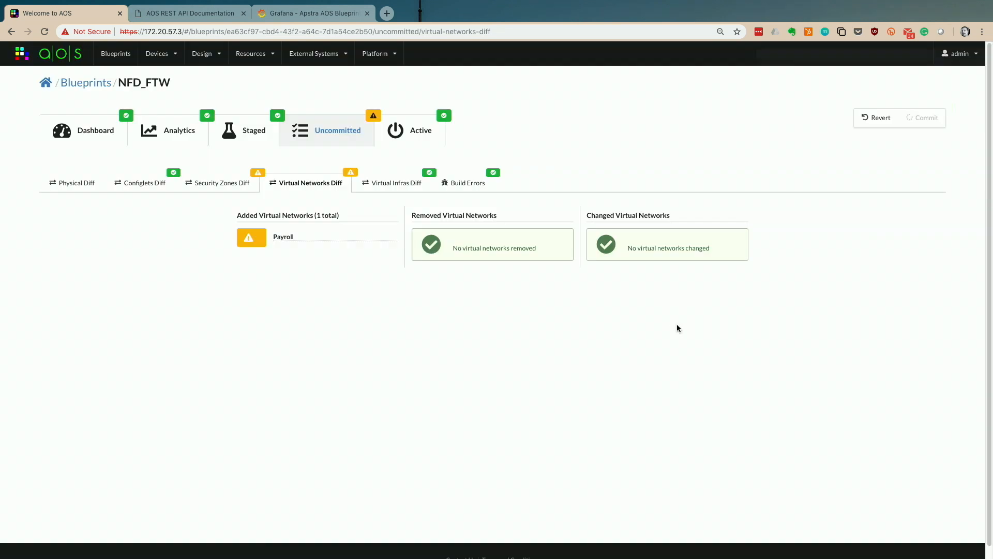